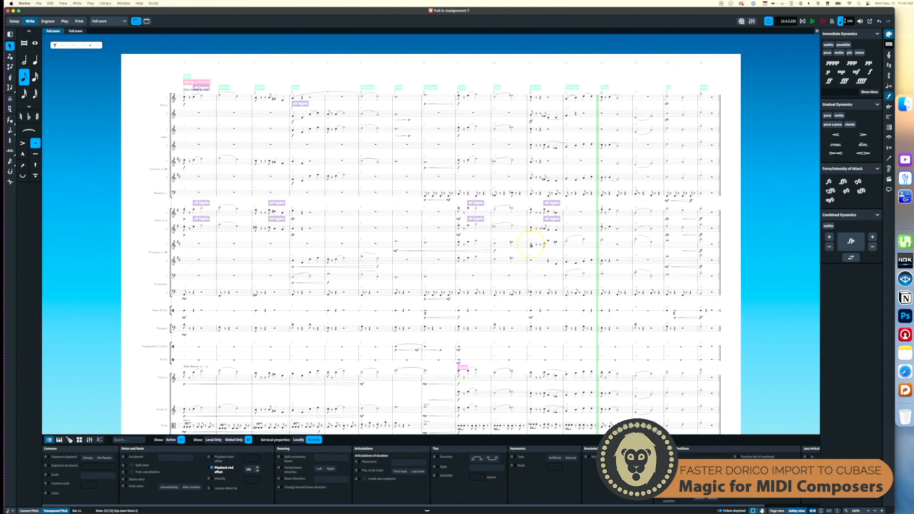
Play the score from around bar 11 and look over all the instrument staves.
{"action": "key", "text": "p"}
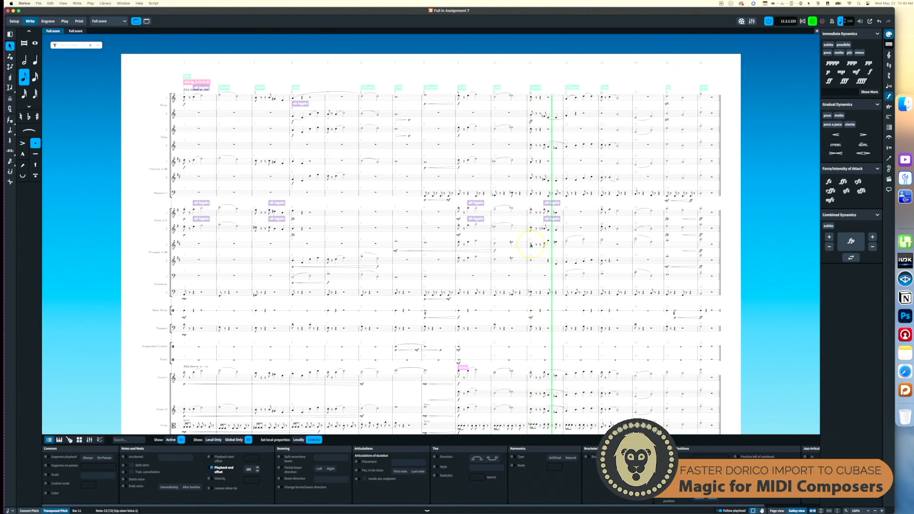
{"action": "key", "text": "space"}
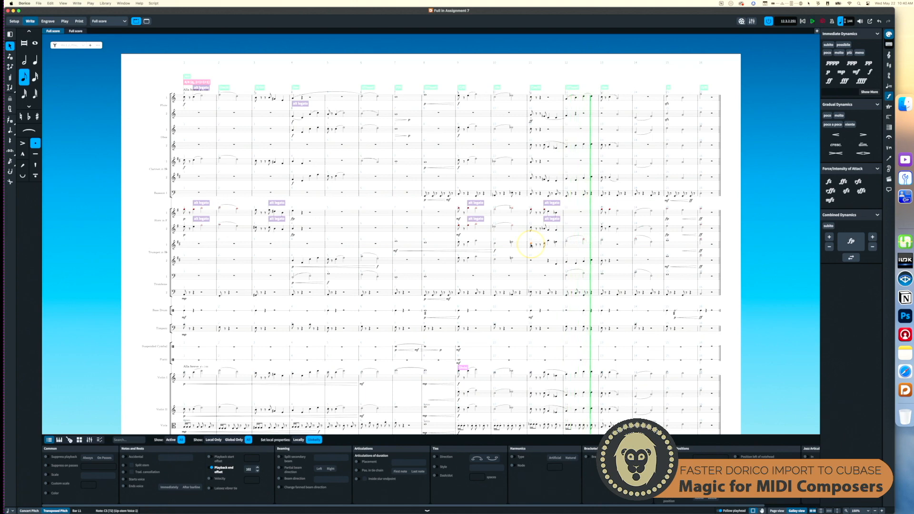
{"action": "scroll", "coordinate": [612, 260], "scroll_direction": "down", "scroll_amount": 4}
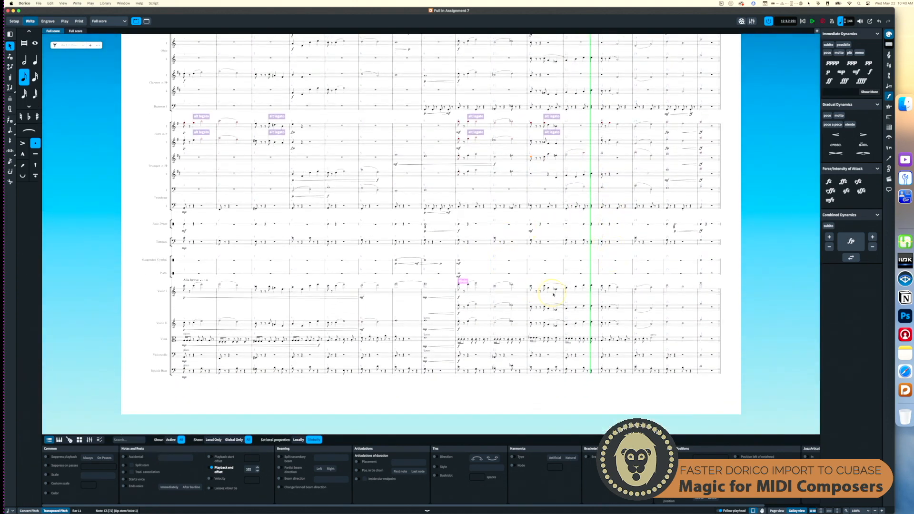
{"action": "scroll", "coordinate": [600, 346], "scroll_direction": "up", "scroll_amount": 4}
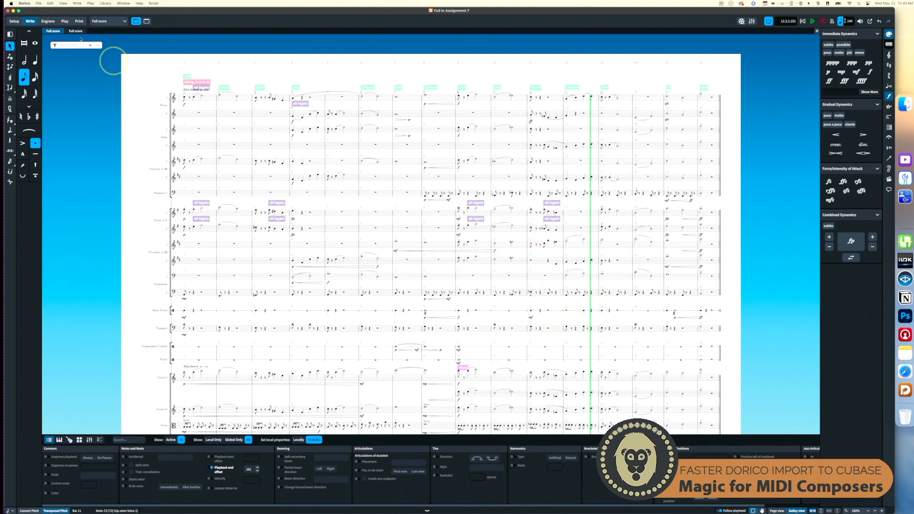
{"action": "left_click", "coordinate": [39, 3]}
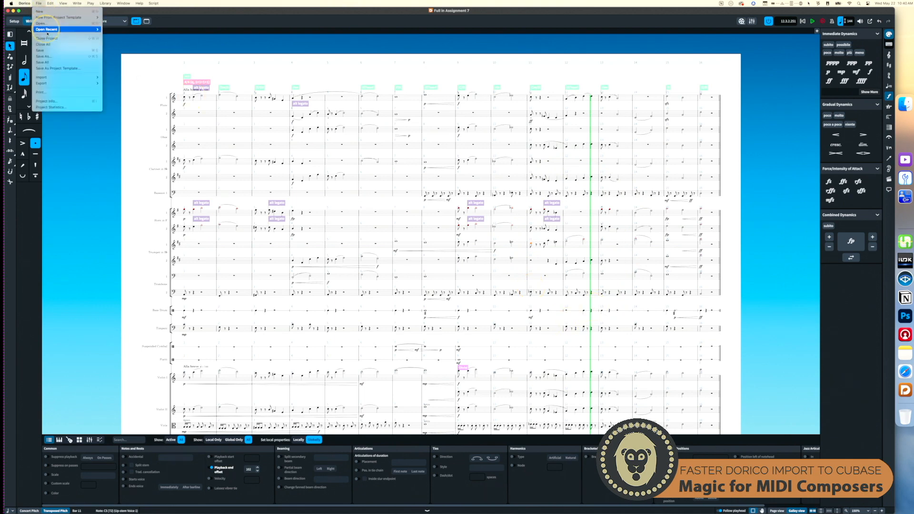
{"action": "mouse_move", "coordinate": [77, 77]}
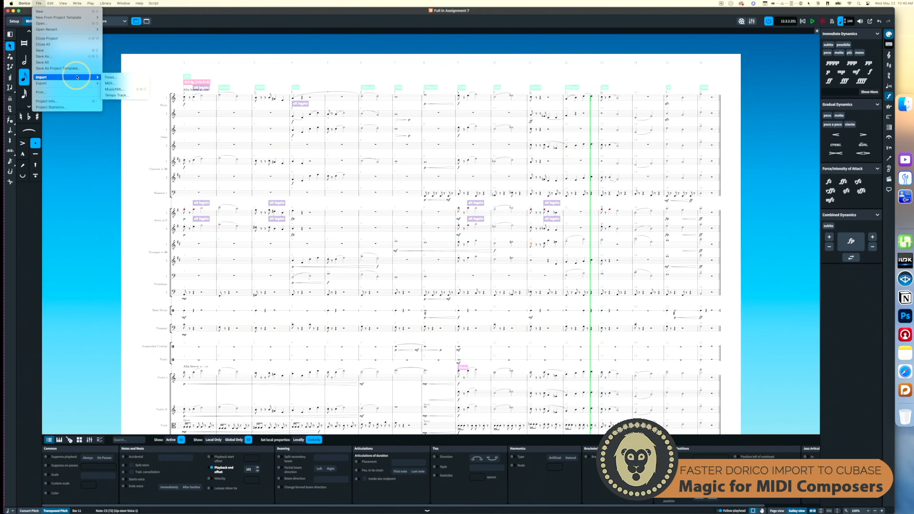
{"action": "left_click", "coordinate": [166, 71]}
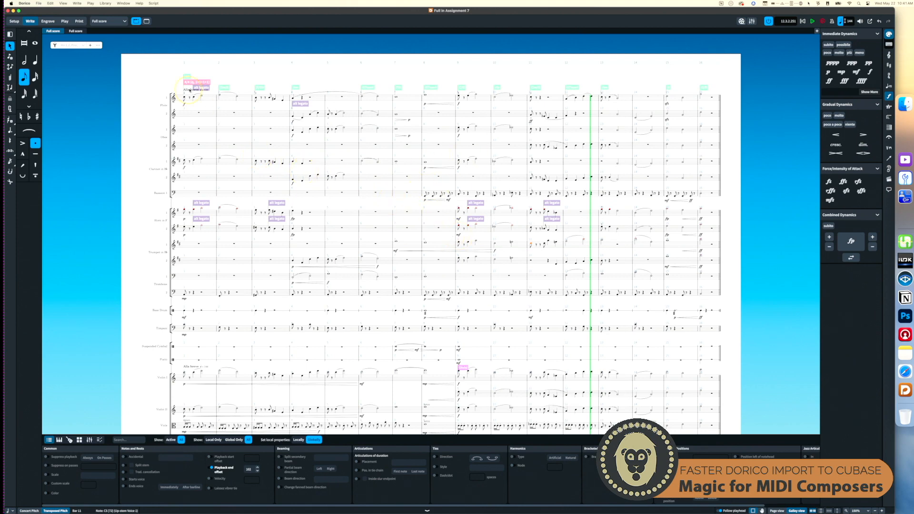
Export only the Full flow as MIDI, leaving out the Sketch flow and keeping the folder creation for exported files.
{"action": "left_click", "coordinate": [38, 3]}
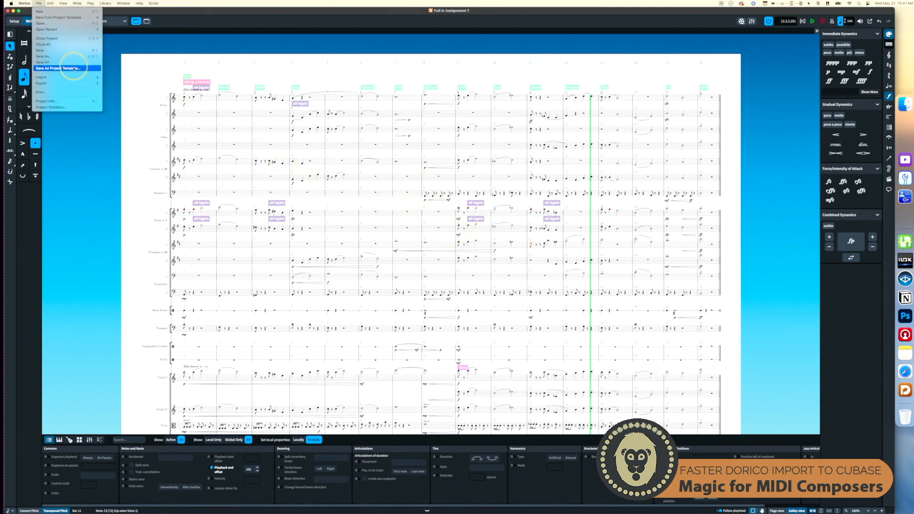
{"action": "mouse_move", "coordinate": [92, 84]}
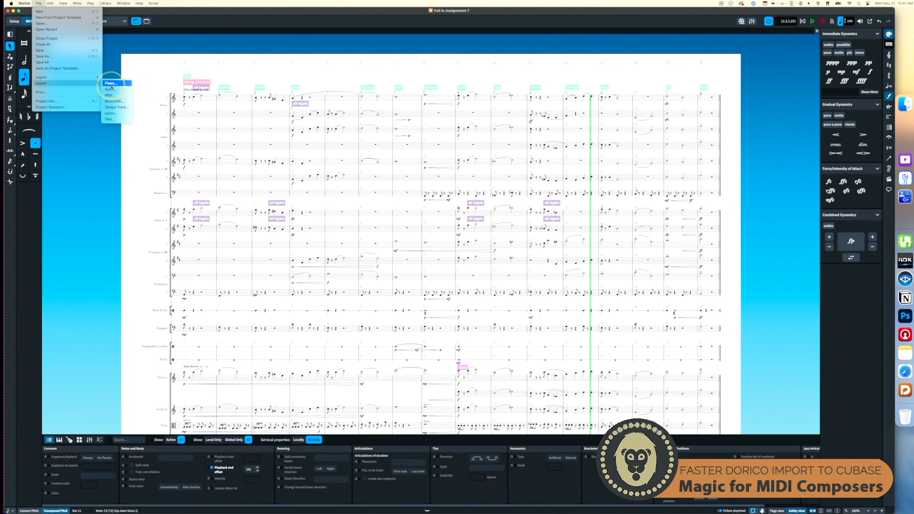
{"action": "left_click", "coordinate": [110, 95]}
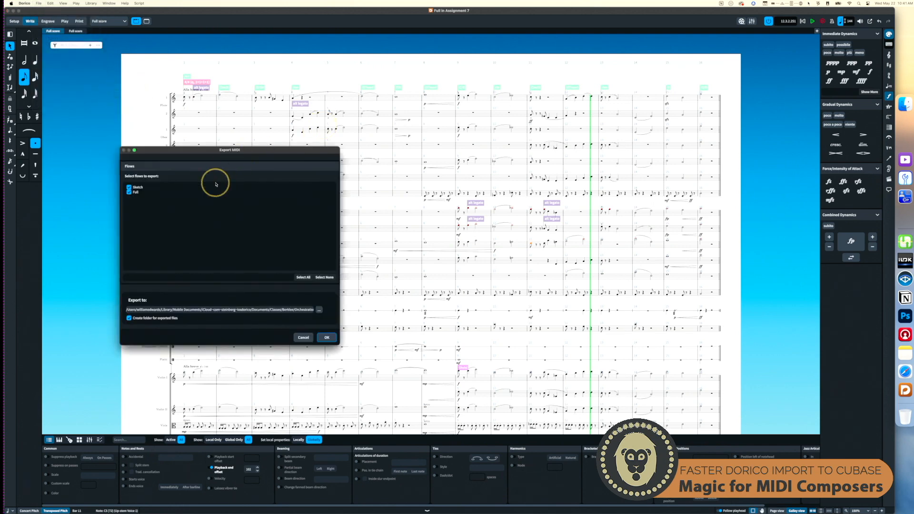
{"action": "left_click", "coordinate": [129, 188]}
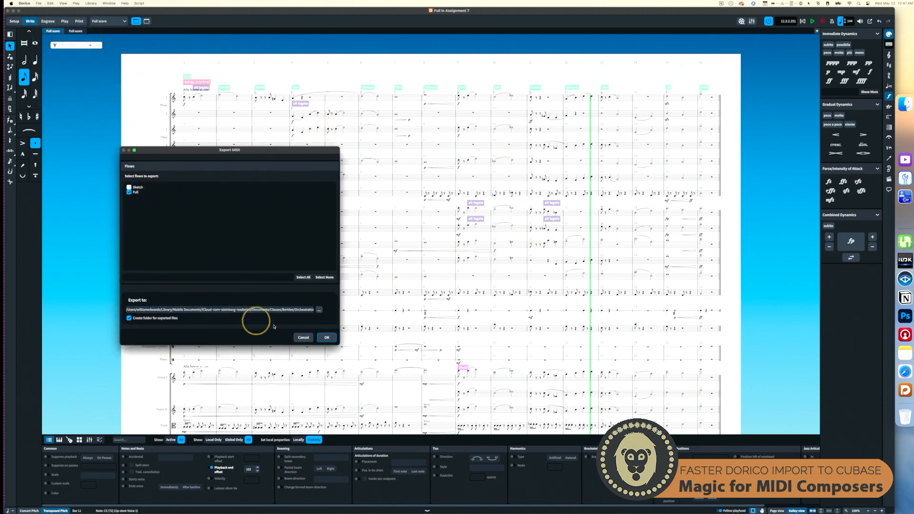
{"action": "left_click", "coordinate": [327, 338]}
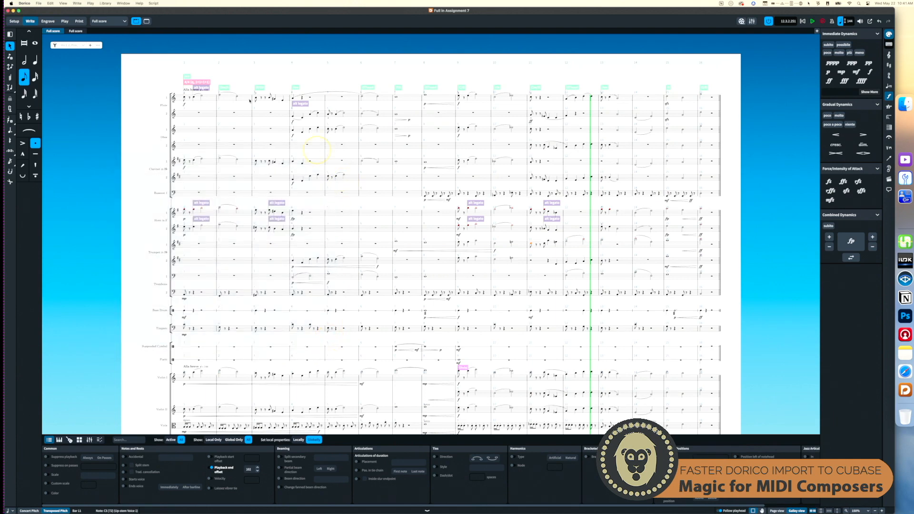
{"action": "left_click", "coordinate": [25, 3]}
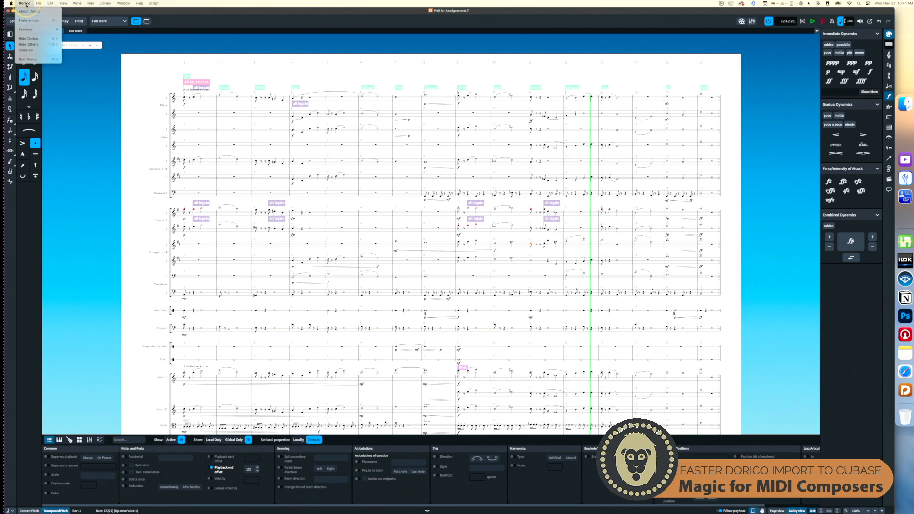
{"action": "left_click", "coordinate": [298, 128]}
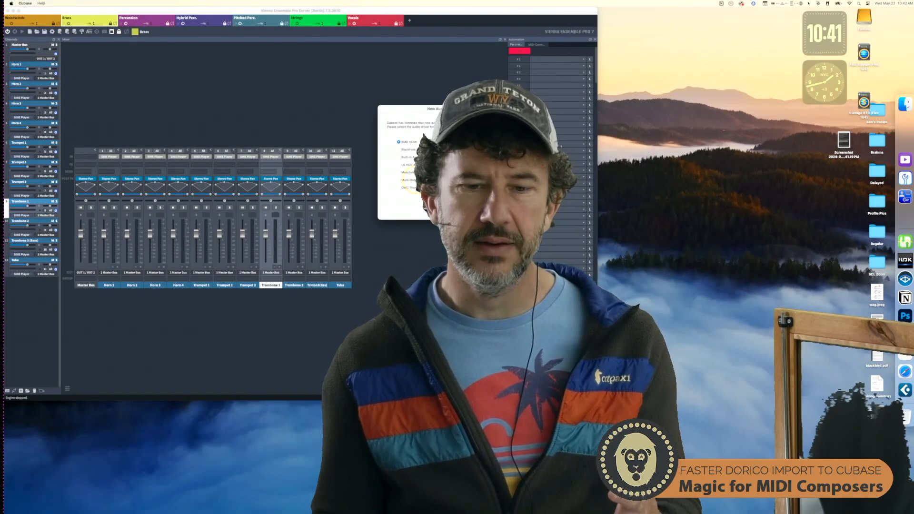
Confirm the audio driver in Cubase and create a project from the Dissolvable 1.1 production template in the _Template folder.
{"action": "left_click", "coordinate": [403, 180]}
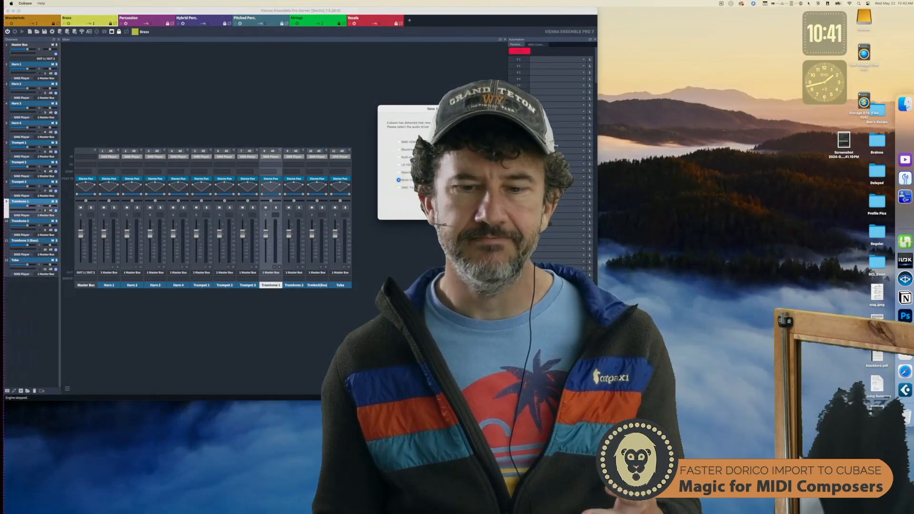
{"action": "key", "text": "Return"}
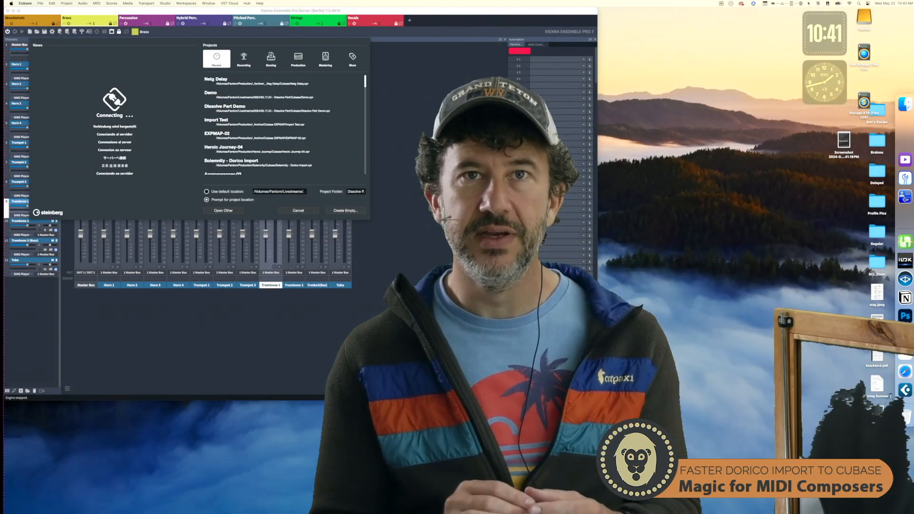
{"action": "left_click", "coordinate": [299, 61]}
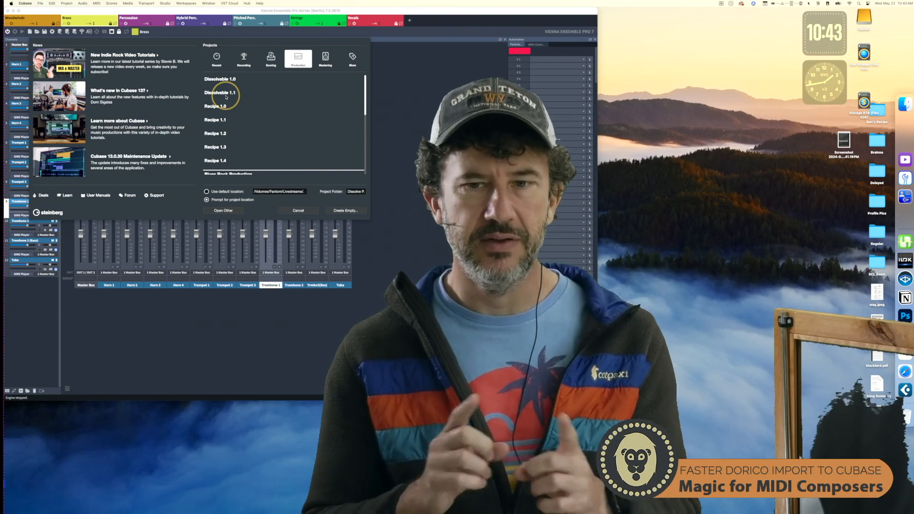
{"action": "left_click", "coordinate": [224, 97]}
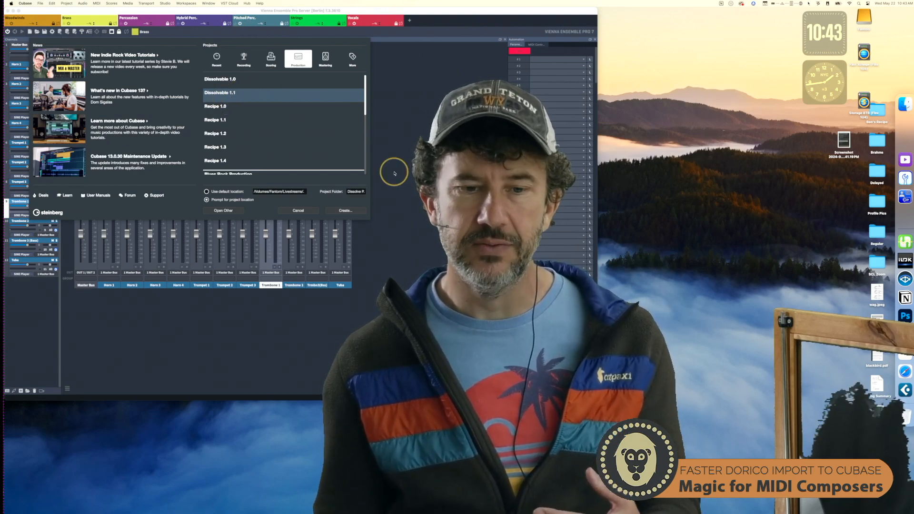
{"action": "left_click", "coordinate": [355, 213]}
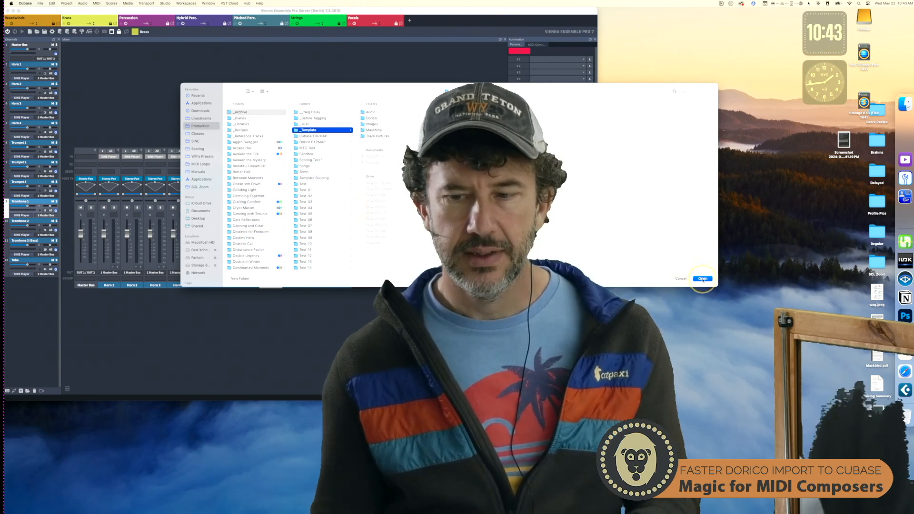
{"action": "left_click", "coordinate": [703, 279]}
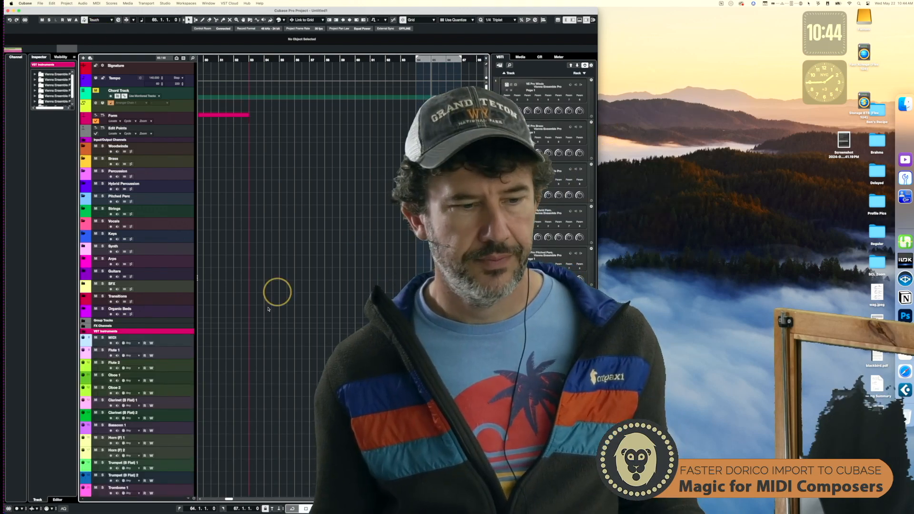
Locate the imported MIDI parts, set the playhead to the start of the Flute 2 part and magnify the arrangement around it.
{"action": "scroll", "coordinate": [268, 309], "scroll_direction": "down", "scroll_amount": 5}
{"action": "scroll", "coordinate": [267, 311], "scroll_direction": "left", "scroll_amount": 5}
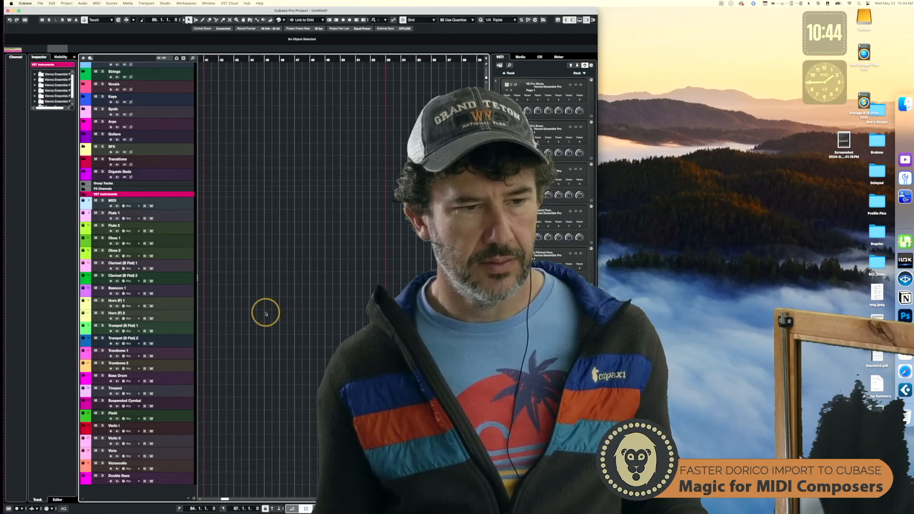
{"action": "scroll", "coordinate": [266, 314], "scroll_direction": "down", "scroll_amount": 5}
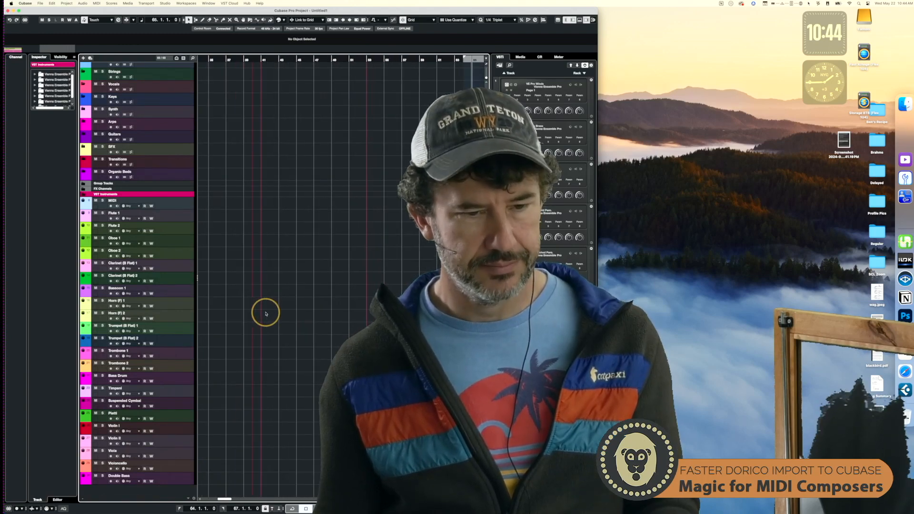
{"action": "scroll", "coordinate": [266, 314], "scroll_direction": "down", "scroll_amount": 4}
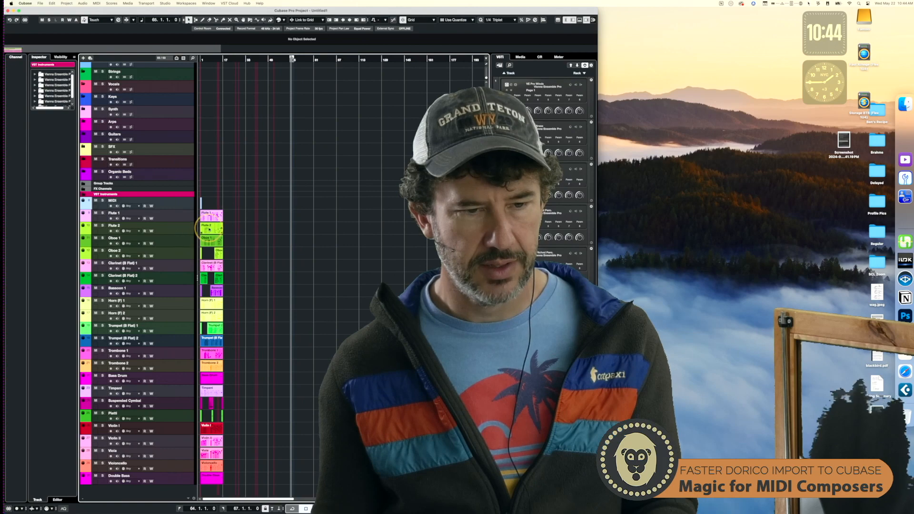
{"action": "left_click", "coordinate": [209, 230]}
{"action": "key", "text": "l"}
{"action": "key", "text": "h"}
{"action": "key", "text": "h"}
{"action": "key", "text": "h"}
{"action": "key", "text": "h"}
{"action": "key", "text": "h"}
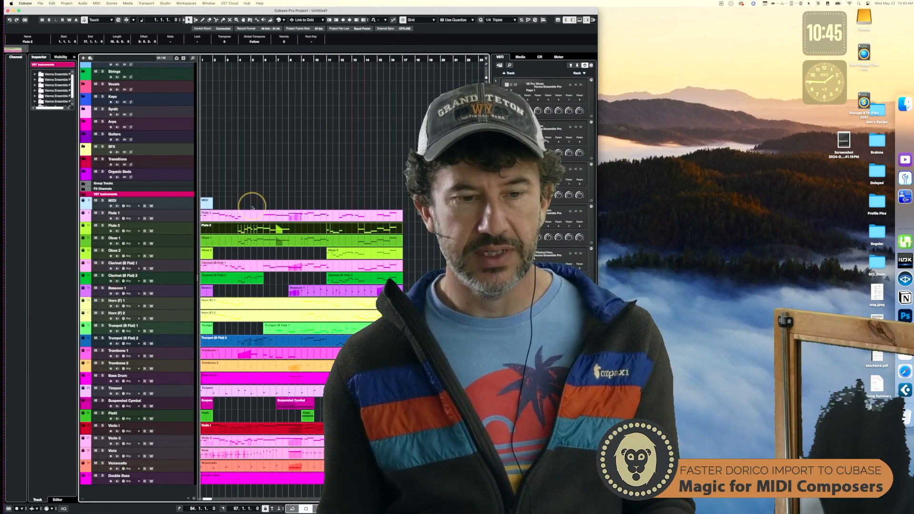
Play the imported parts from bar 11 and stop playback.
{"action": "left_click", "coordinate": [333, 57]}
{"action": "key", "text": "space"}
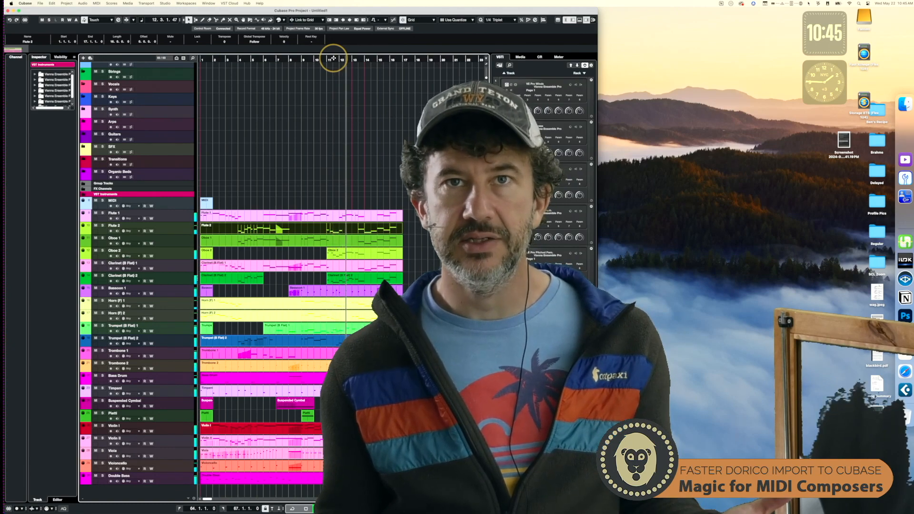
{"action": "key", "text": "space"}
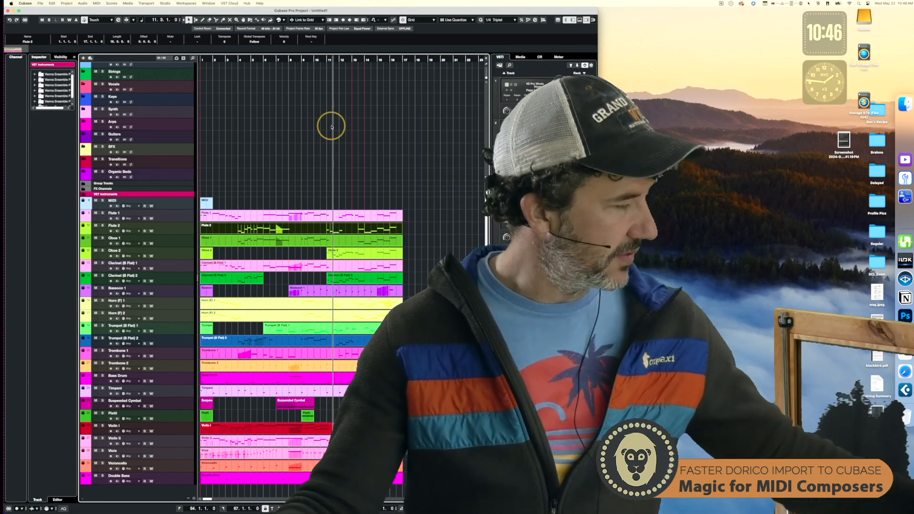
Dissolve the selected instrument parts into separate channels with Optimized Display turned off.
{"action": "key", "text": "ctrl+d"}
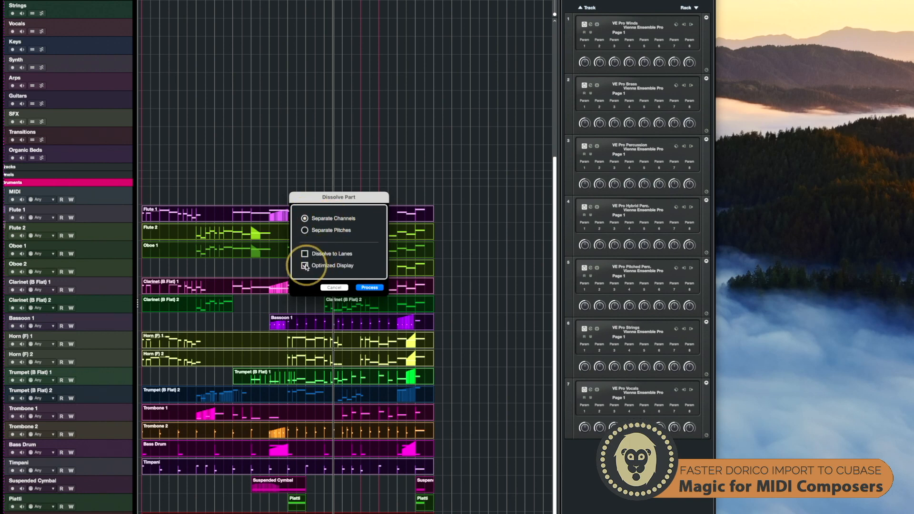
{"action": "left_click", "coordinate": [305, 266]}
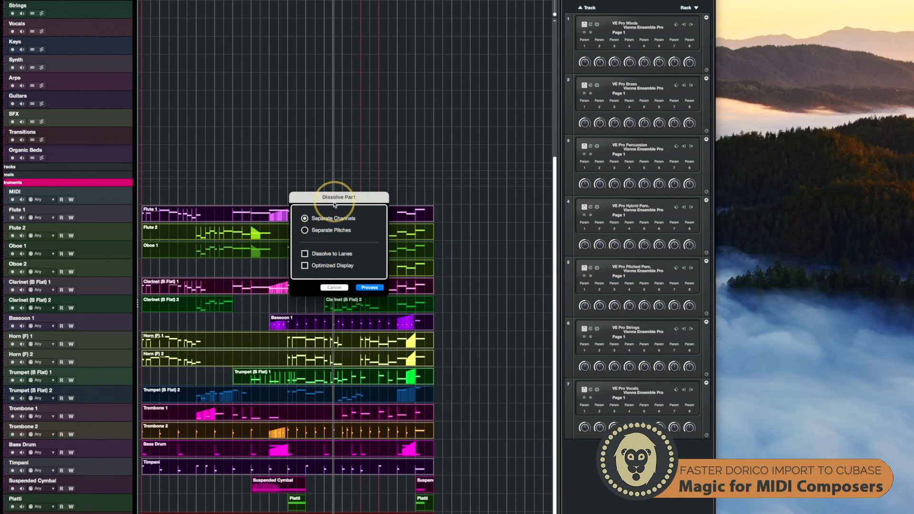
{"action": "left_click", "coordinate": [370, 288]}
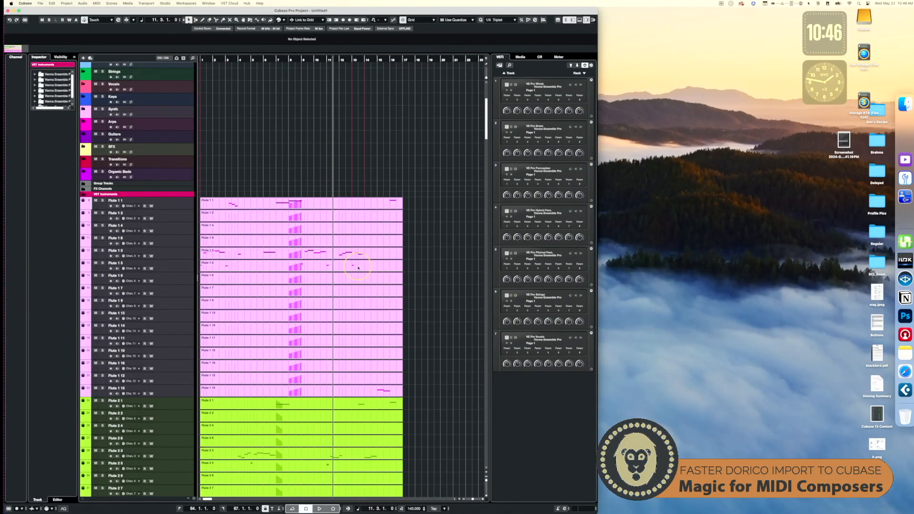
Examine the dissolved channel tracks down to the double basses, checking where notes fall on Violoncello 5, 4 and 1.
{"action": "scroll", "coordinate": [358, 268], "scroll_direction": "down", "scroll_amount": 20}
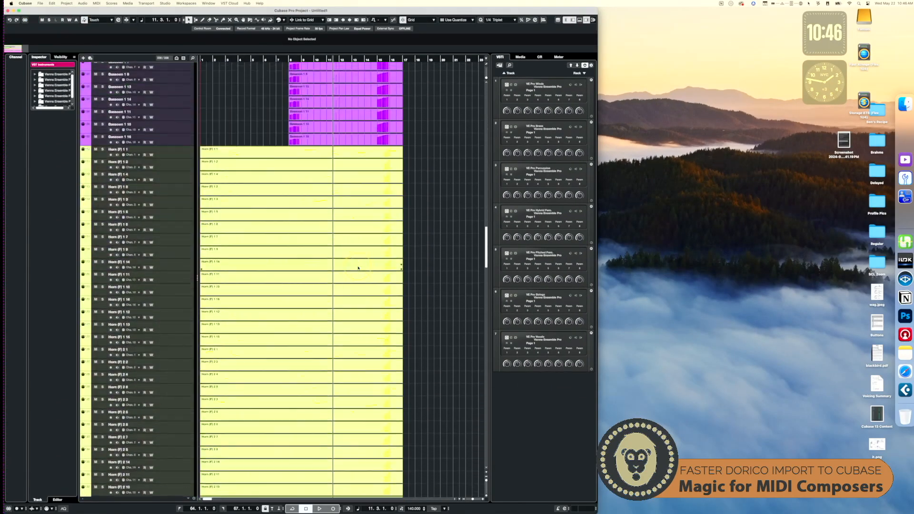
{"action": "scroll", "coordinate": [359, 268], "scroll_direction": "down", "scroll_amount": 20}
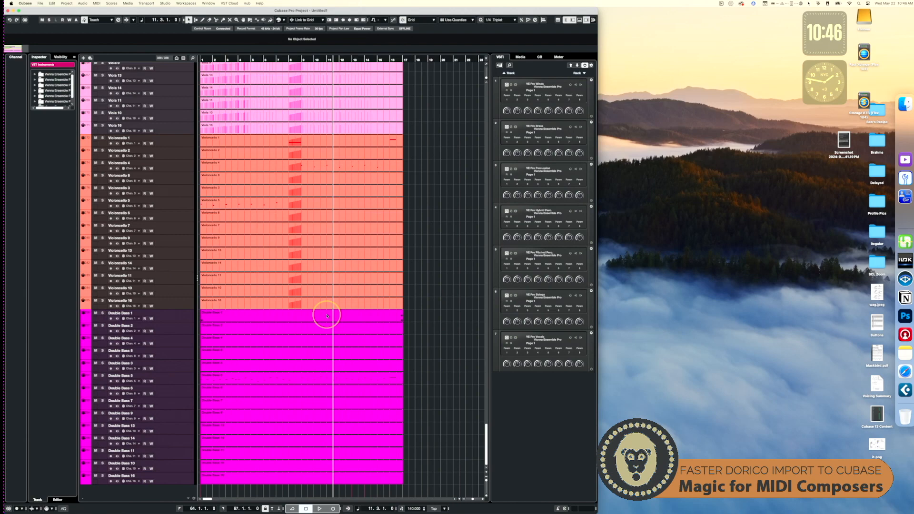
{"action": "scroll", "coordinate": [327, 315], "scroll_direction": "up", "scroll_amount": 8}
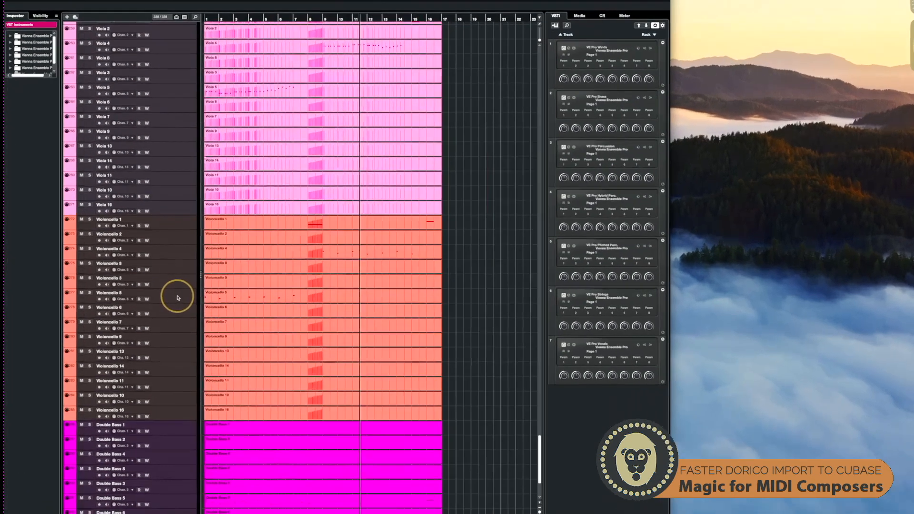
{"action": "left_click", "coordinate": [258, 299]}
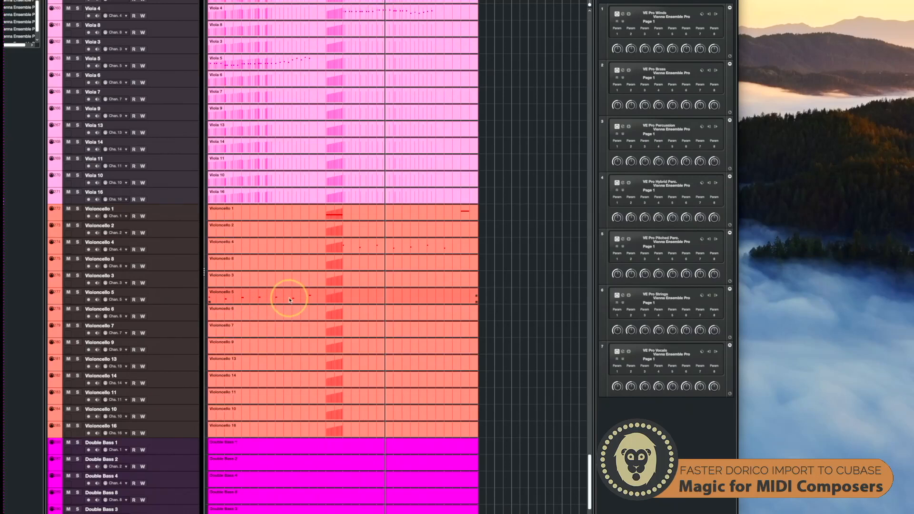
{"action": "left_click", "coordinate": [383, 244]}
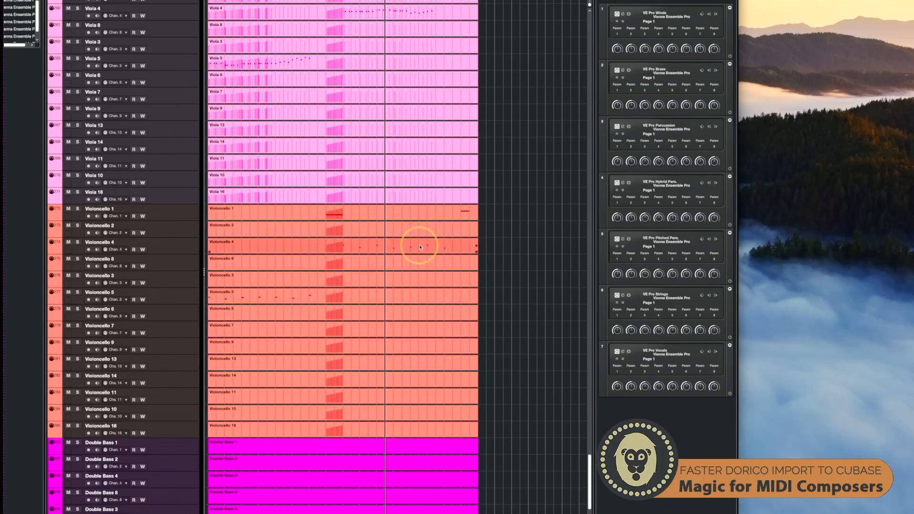
{"action": "left_click", "coordinate": [464, 213]}
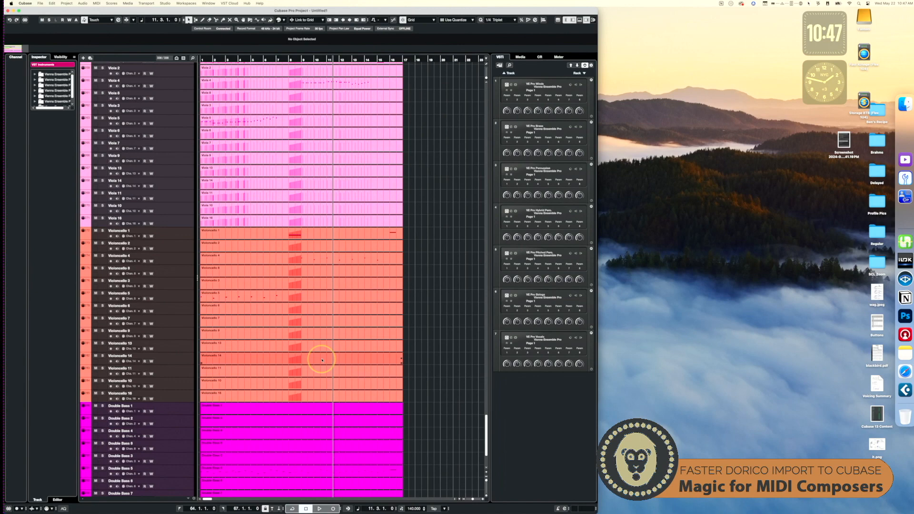
Review the dissolved channel tracks from the violas up through percussion, brass and woodwinds to the Flute 1 and Flute 2 tracks.
{"action": "scroll", "coordinate": [322, 361], "scroll_direction": "up", "scroll_amount": 5}
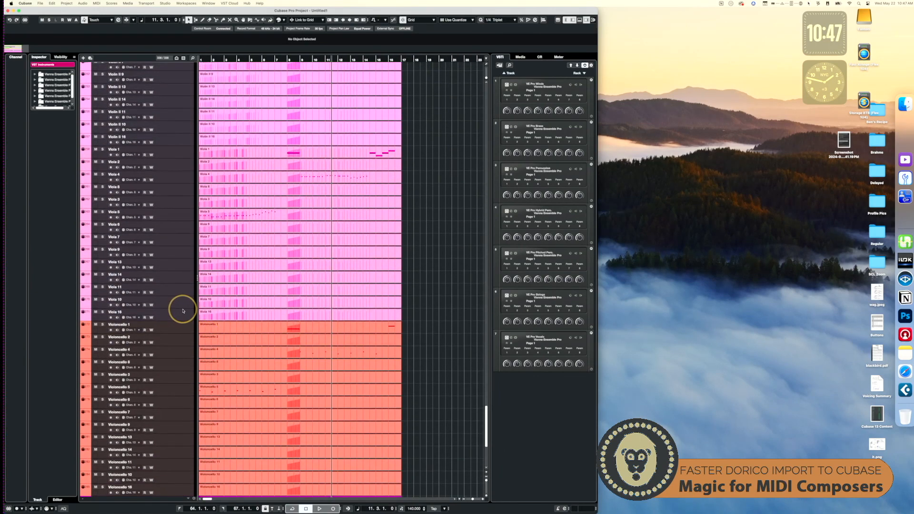
{"action": "scroll", "coordinate": [183, 311], "scroll_direction": "up", "scroll_amount": 8}
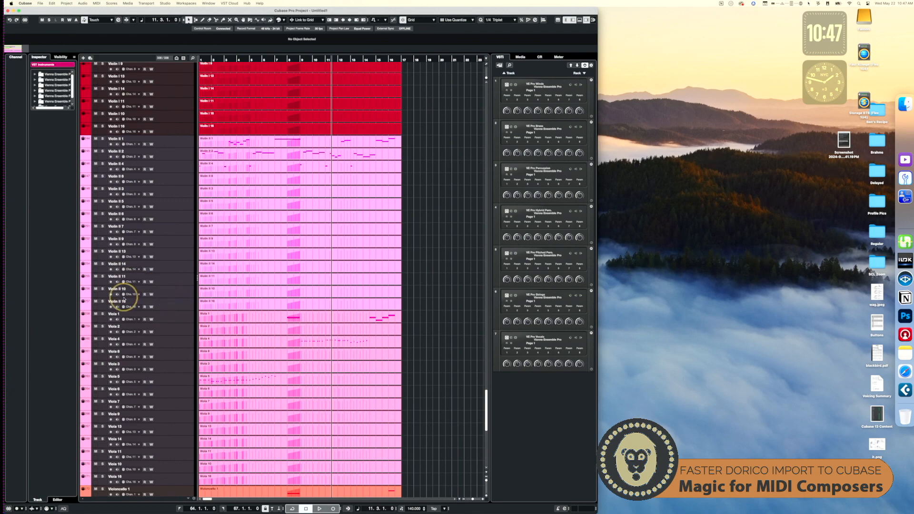
{"action": "scroll", "coordinate": [158, 134], "scroll_direction": "up", "scroll_amount": 15}
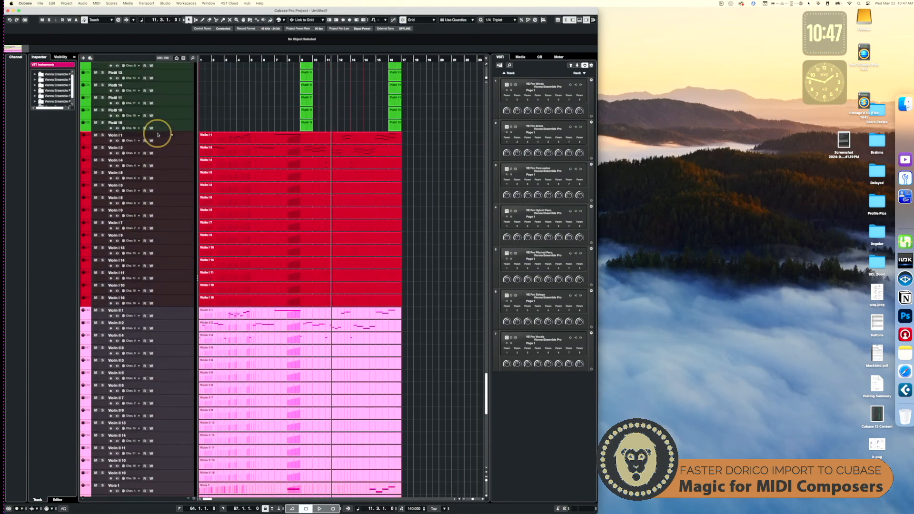
{"action": "scroll", "coordinate": [151, 205], "scroll_direction": "up", "scroll_amount": 4}
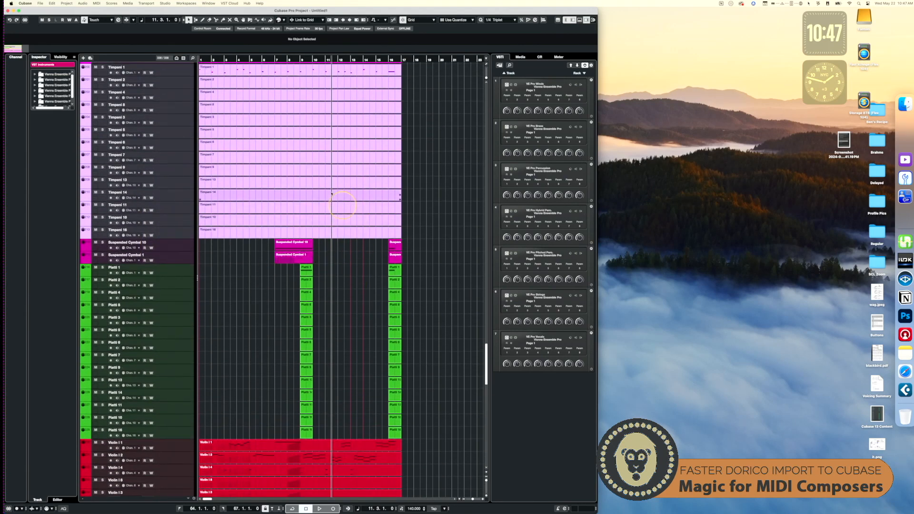
{"action": "left_click", "coordinate": [97, 3]}
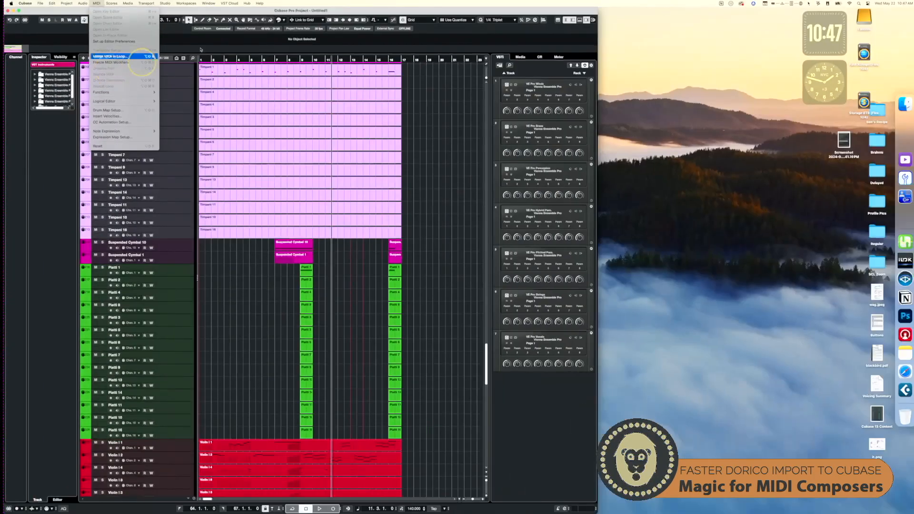
{"action": "left_click", "coordinate": [248, 13]}
{"action": "scroll", "coordinate": [307, 132], "scroll_direction": "up", "scroll_amount": 15}
{"action": "scroll", "coordinate": [310, 133], "scroll_direction": "up", "scroll_amount": 20}
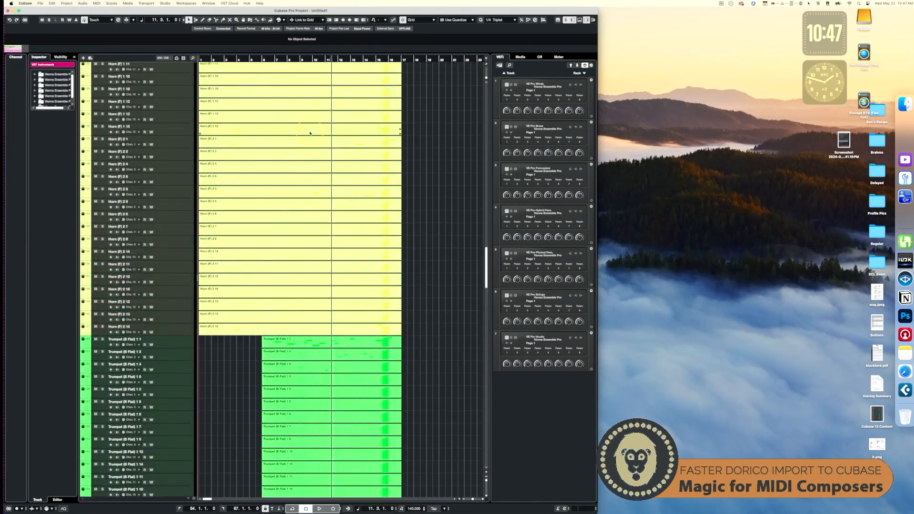
{"action": "scroll", "coordinate": [310, 133], "scroll_direction": "up", "scroll_amount": 20}
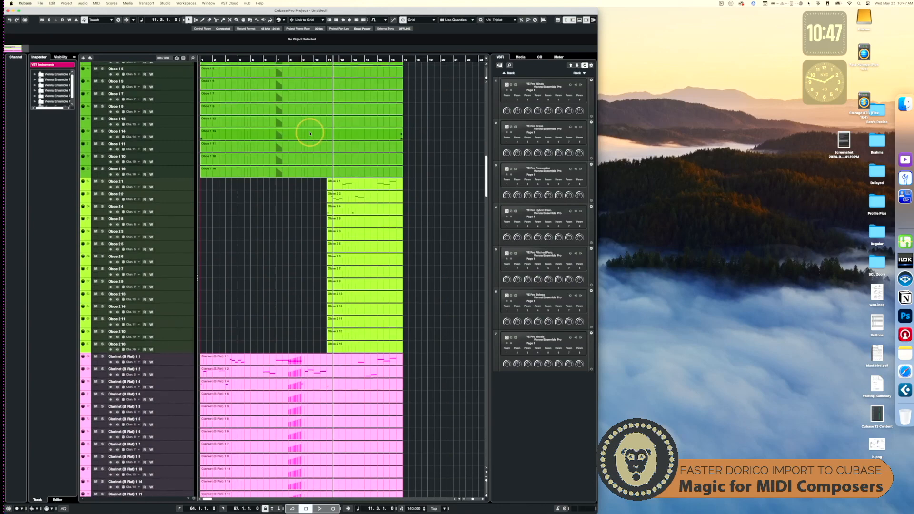
{"action": "scroll", "coordinate": [308, 133], "scroll_direction": "up", "scroll_amount": 15}
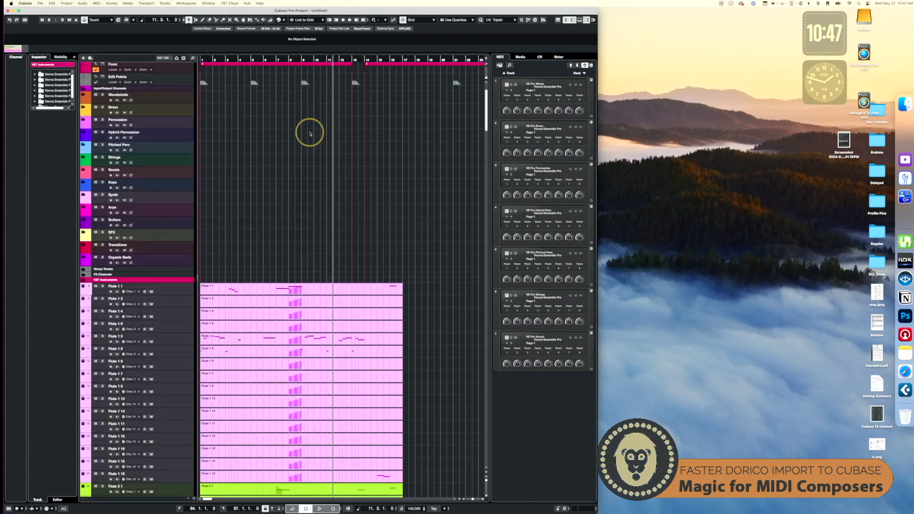
{"action": "scroll", "coordinate": [309, 133], "scroll_direction": "down", "scroll_amount": 12}
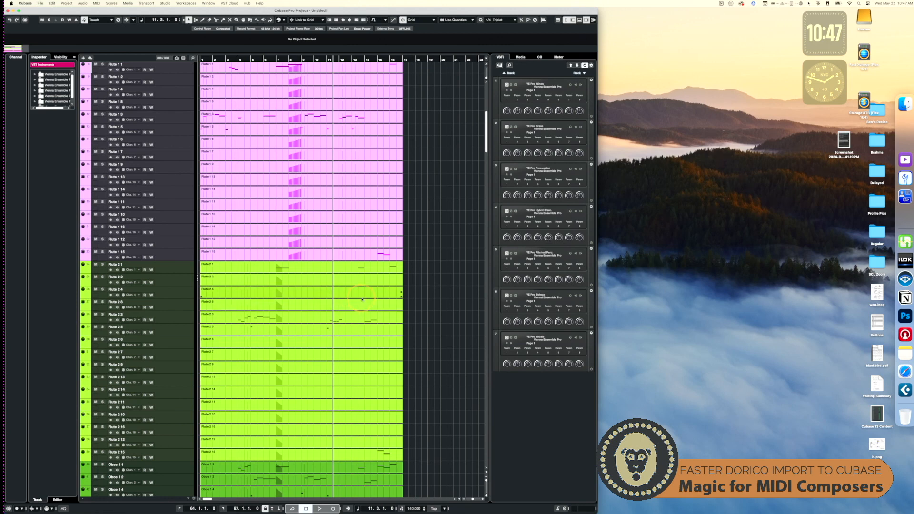
{"action": "left_click", "coordinate": [205, 96]}
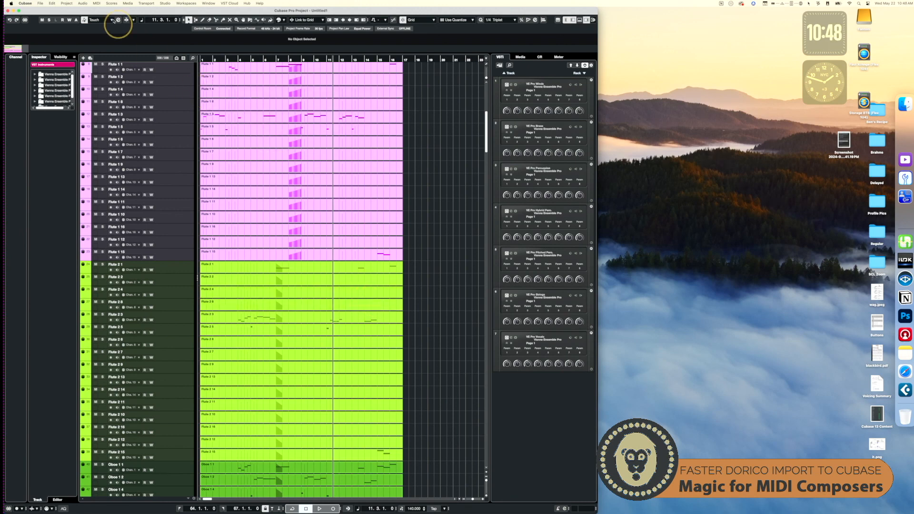
Open the Project Logical Editor setup and load the Dissolve Imported Parts preset from the Process New Import group of the Dorico Workflow presets.
{"action": "left_click", "coordinate": [69, 3]}
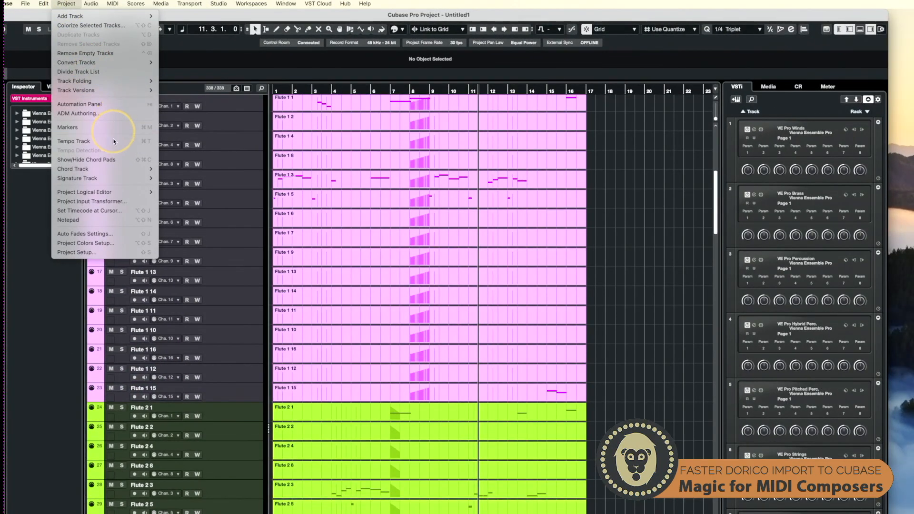
{"action": "mouse_move", "coordinate": [123, 192]}
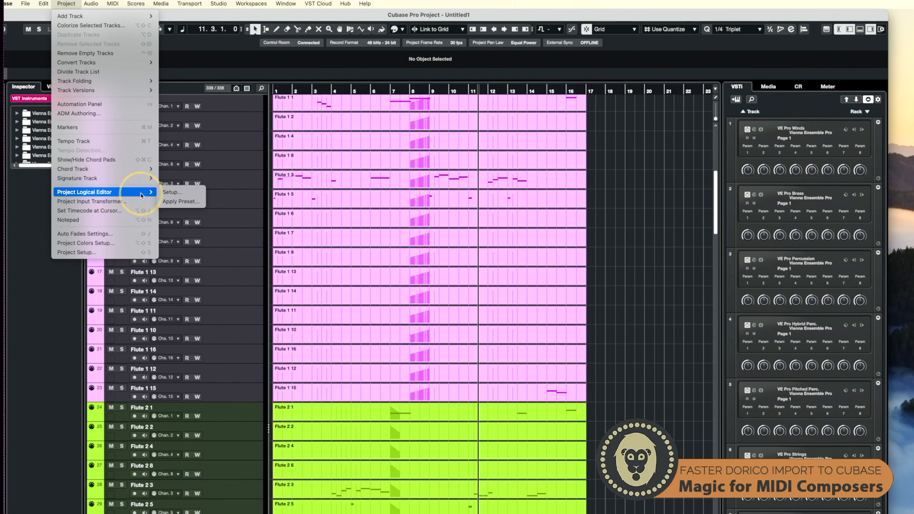
{"action": "left_click", "coordinate": [170, 192]}
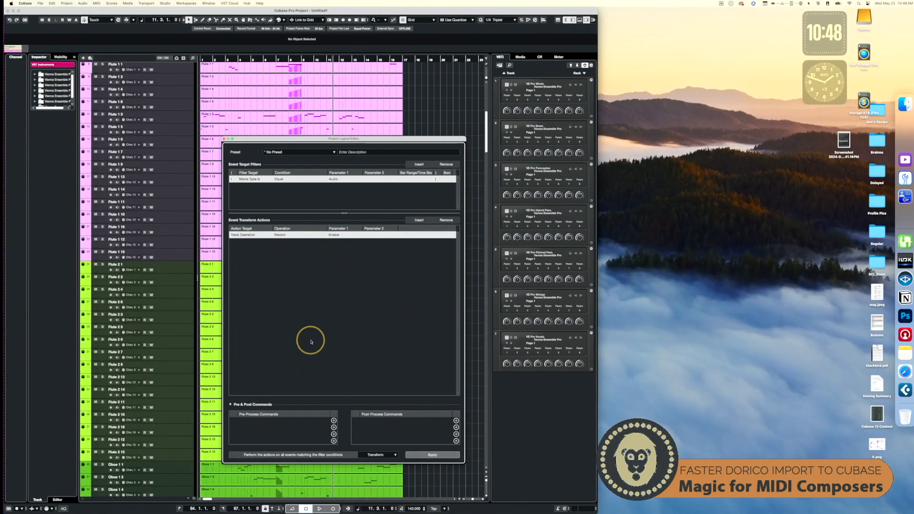
{"action": "left_click", "coordinate": [292, 153]}
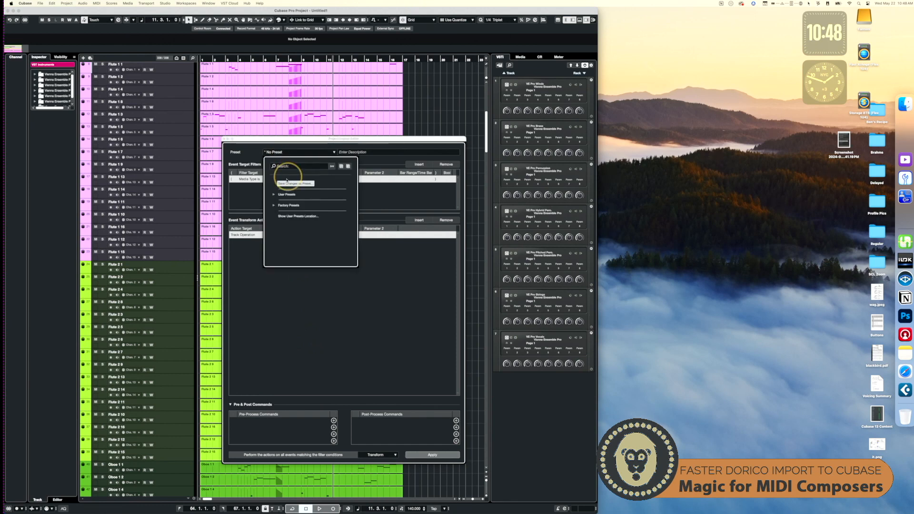
{"action": "left_click", "coordinate": [274, 195]}
{"action": "left_click", "coordinate": [280, 211]}
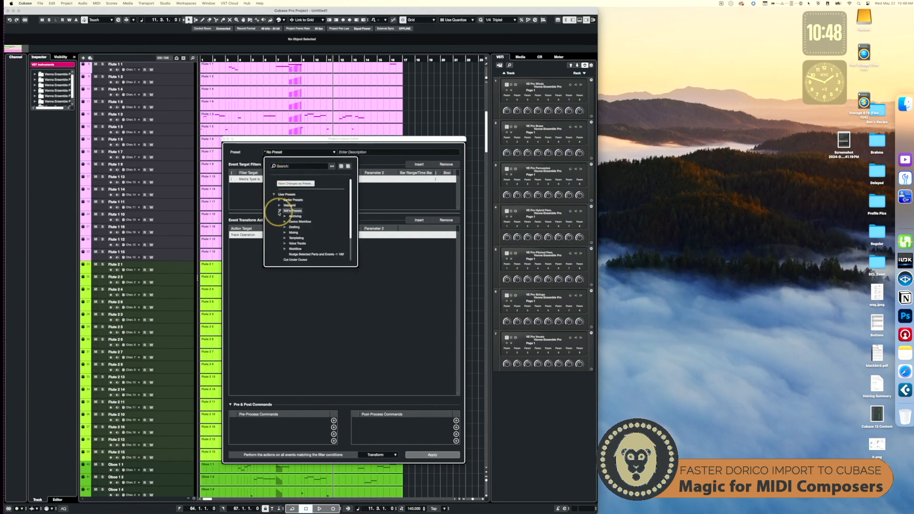
{"action": "left_click", "coordinate": [285, 222]}
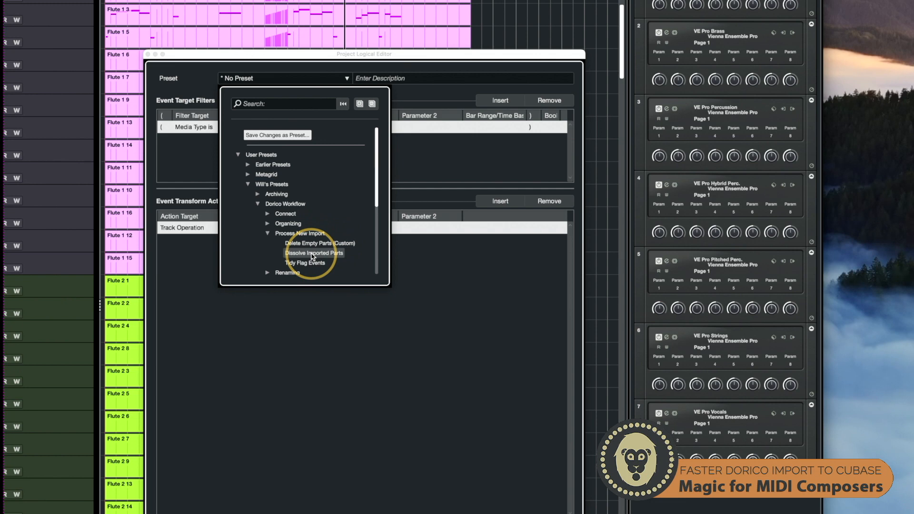
{"action": "left_click", "coordinate": [312, 254]}
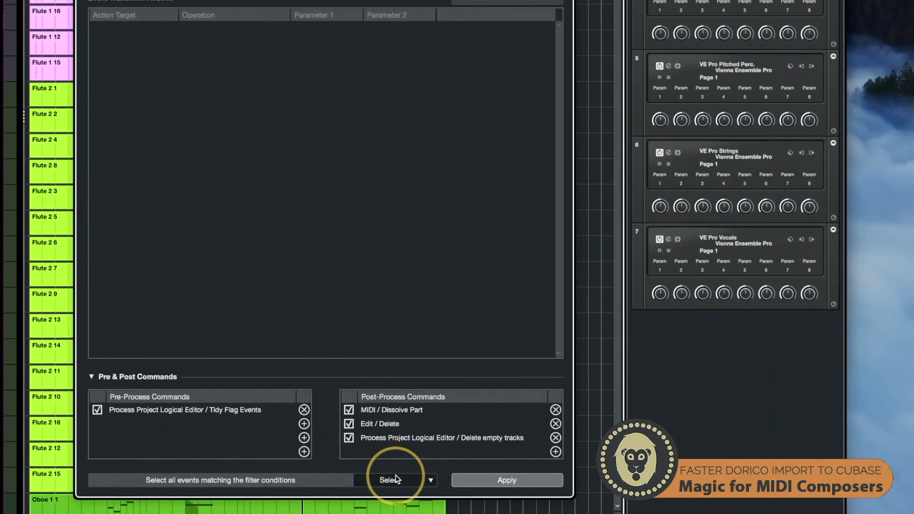
Keep the preset's function set to Select and move the Project Logical Editor window clear of the arrangement.
{"action": "left_click", "coordinate": [398, 481]}
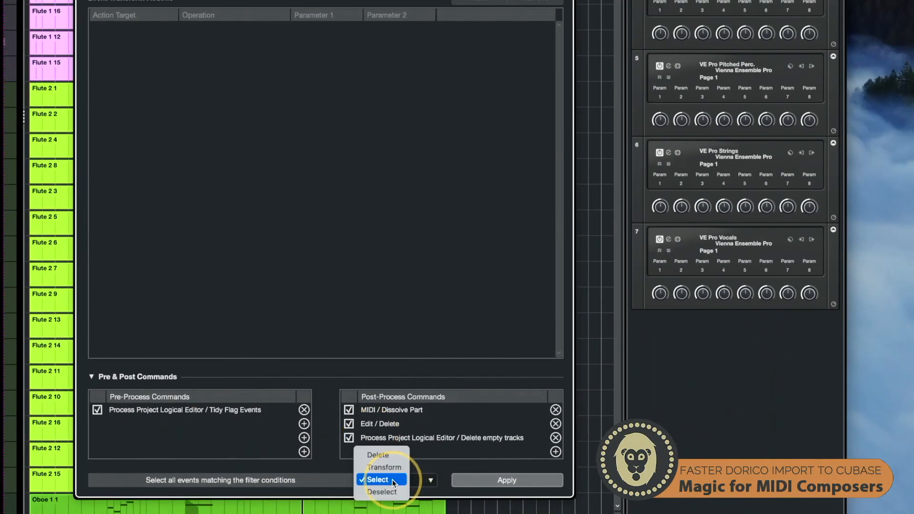
{"action": "left_click", "coordinate": [362, 480]}
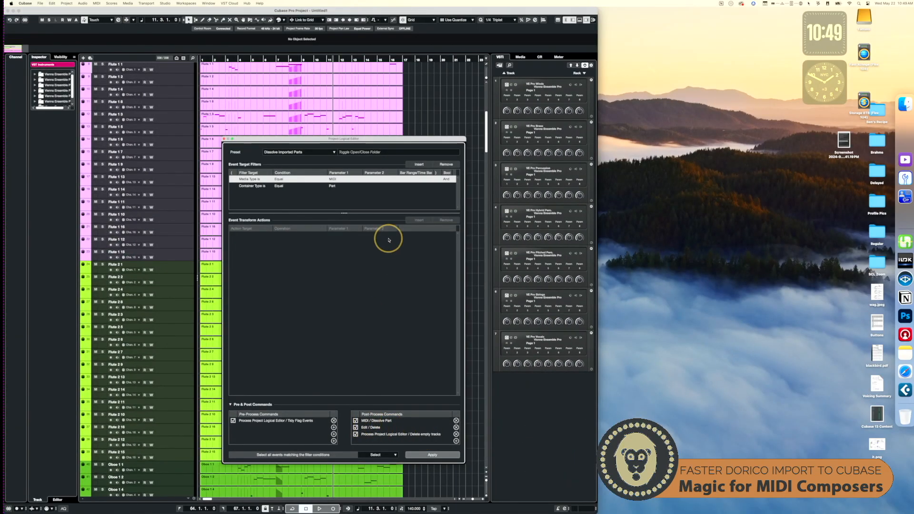
{"action": "left_click_drag", "start_coordinate": [339, 139], "coordinate": [704, 138]}
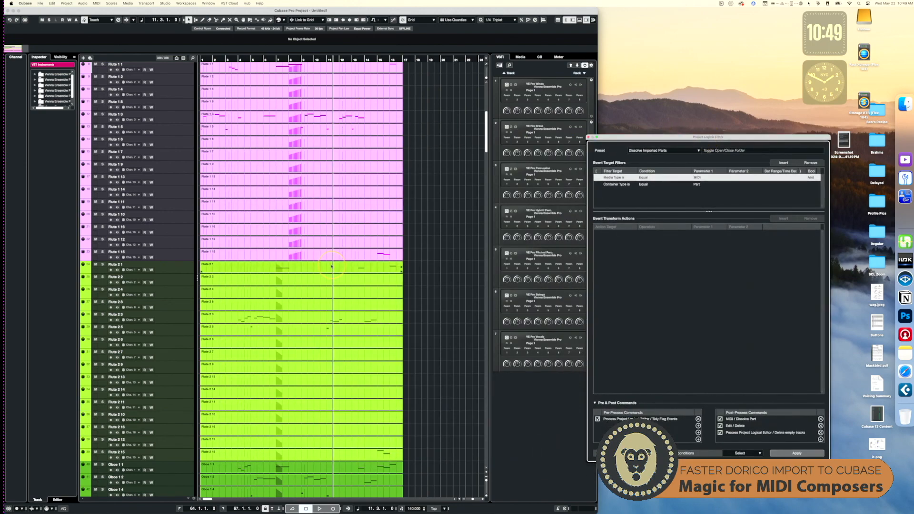
Inspect the notes and controller data of the Flute 1 16 and Flute 1 3 parts in the Key Editor, closing the editor after each.
{"action": "scroll", "coordinate": [332, 266], "scroll_direction": "up", "scroll_amount": 10}
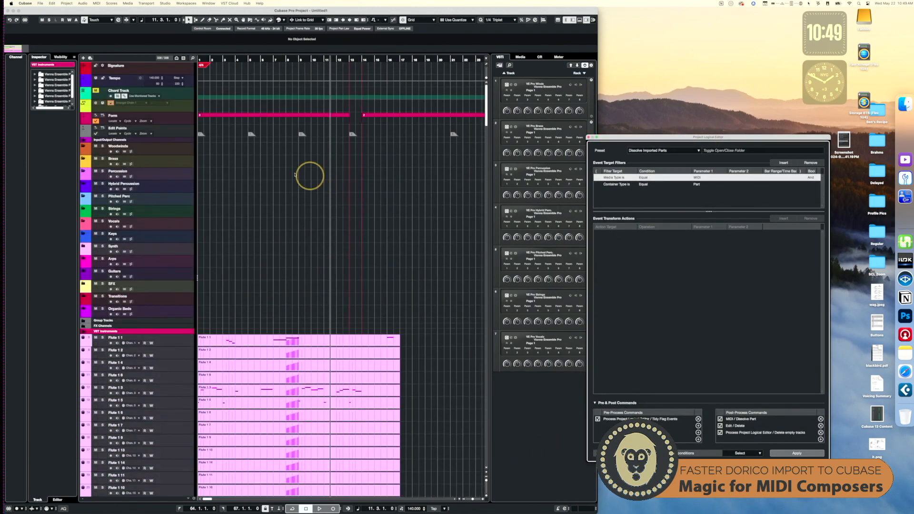
{"action": "left_click", "coordinate": [213, 388]}
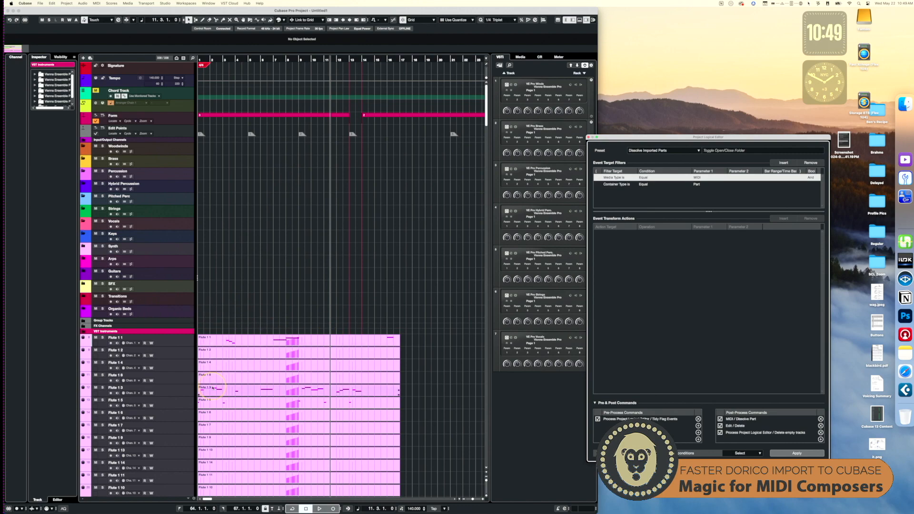
{"action": "left_click", "coordinate": [666, 347]}
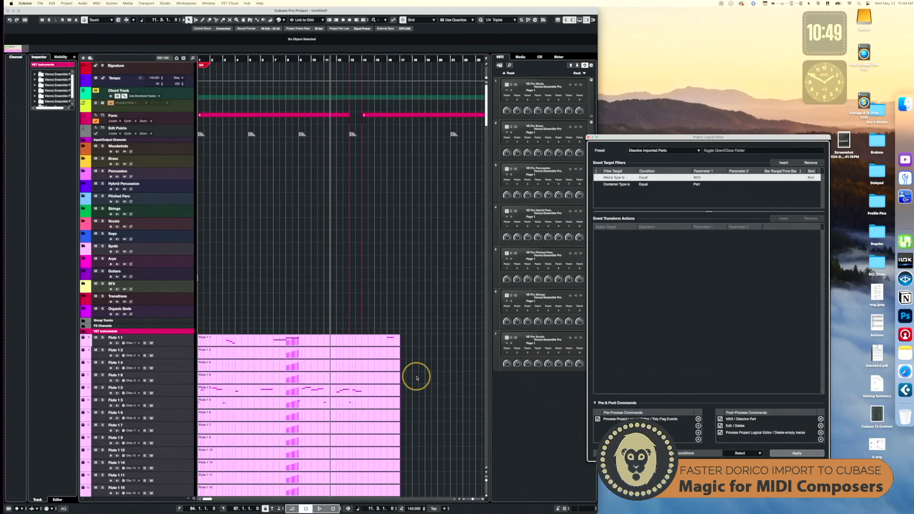
{"action": "left_click", "coordinate": [259, 391]}
{"action": "scroll", "coordinate": [391, 402], "scroll_direction": "down", "scroll_amount": 5}
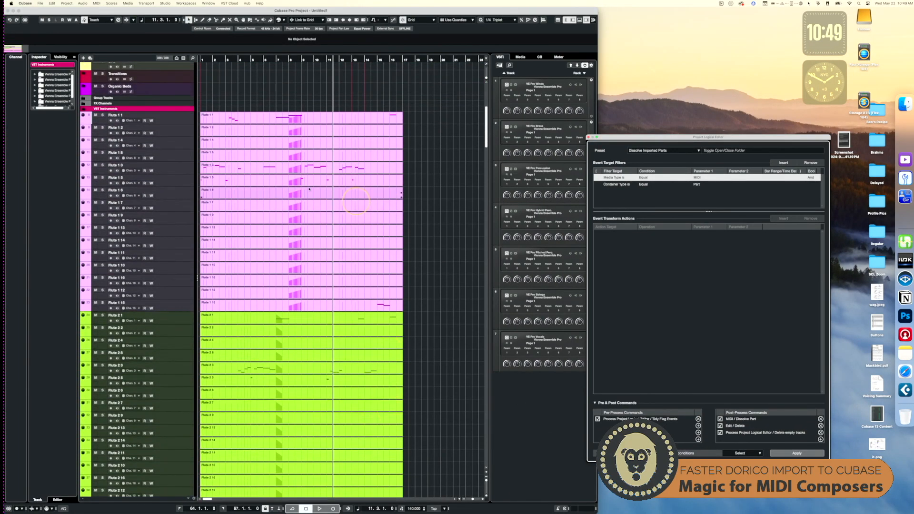
{"action": "left_click", "coordinate": [296, 281]}
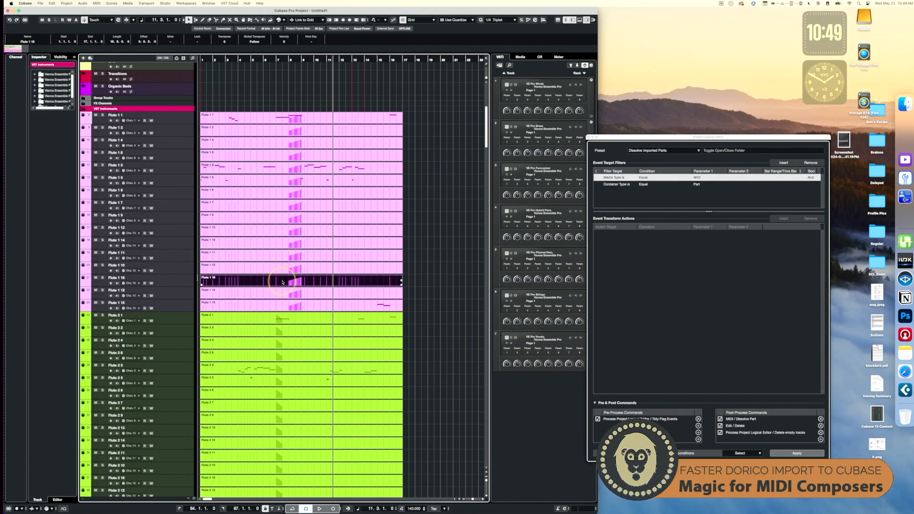
{"action": "double_click", "coordinate": [282, 282]}
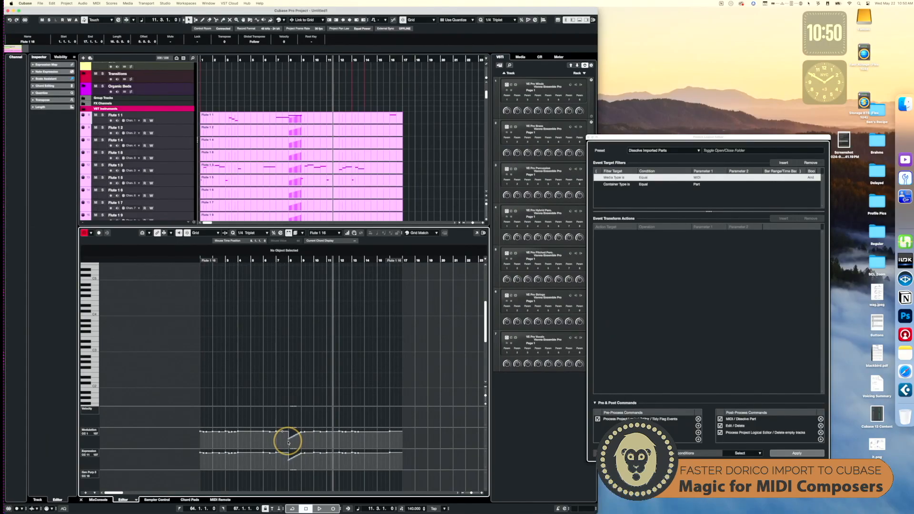
{"action": "key", "text": "Return"}
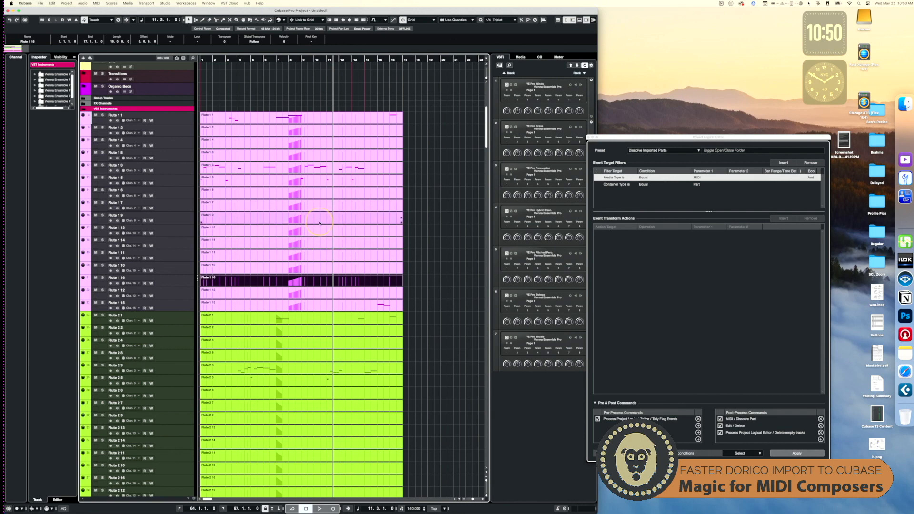
{"action": "double_click", "coordinate": [301, 166]}
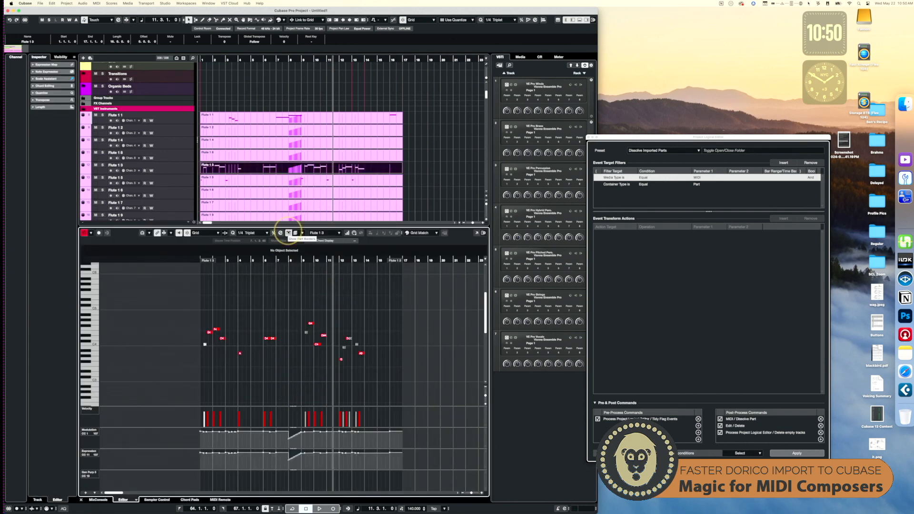
{"action": "key", "text": "super+e"}
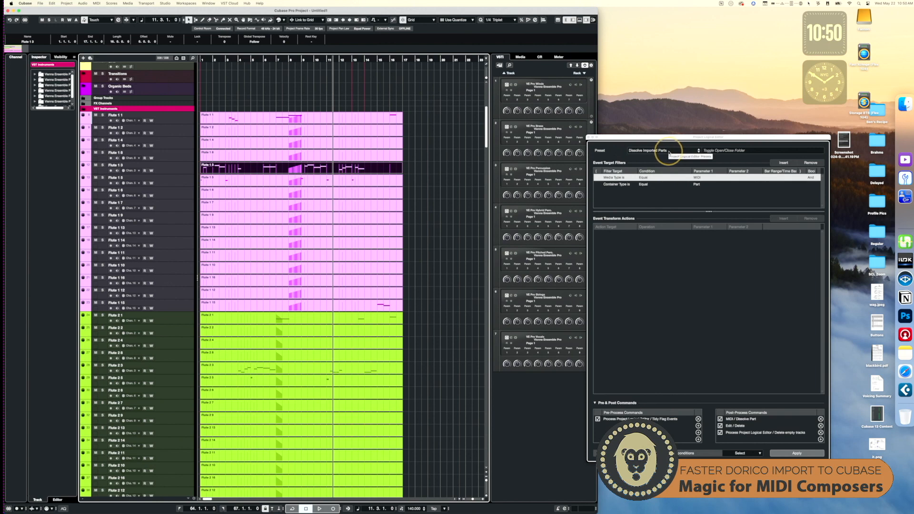
Open the Key Commands window, look through the command categories and the import macros, and close it.
{"action": "left_click", "coordinate": [63, 2]}
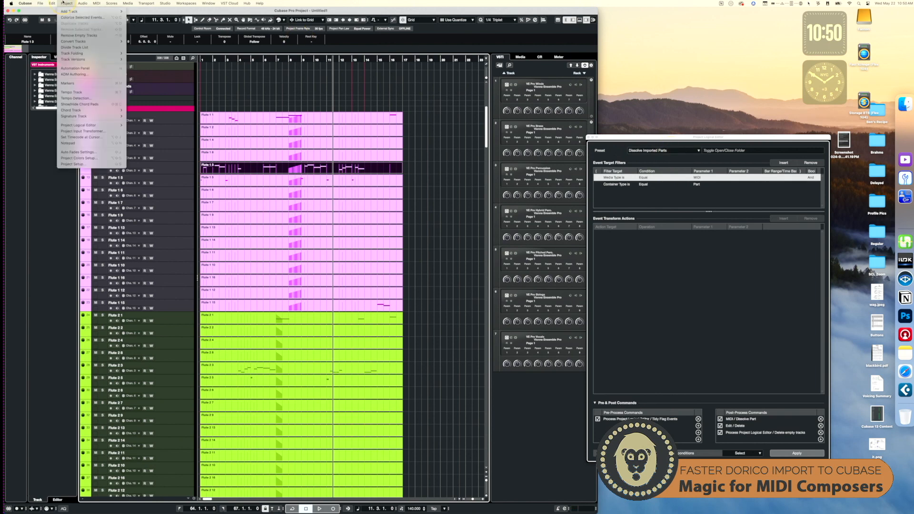
{"action": "mouse_move", "coordinate": [52, 4]}
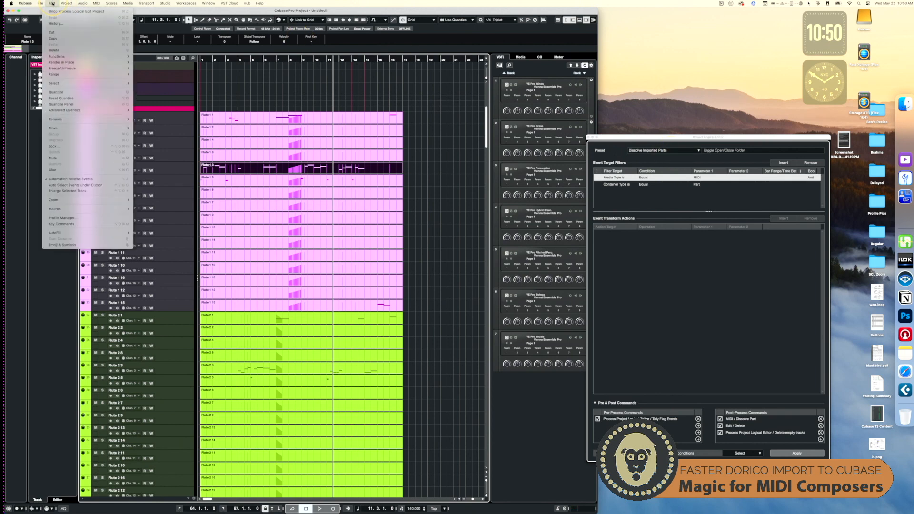
{"action": "left_click", "coordinate": [62, 223]}
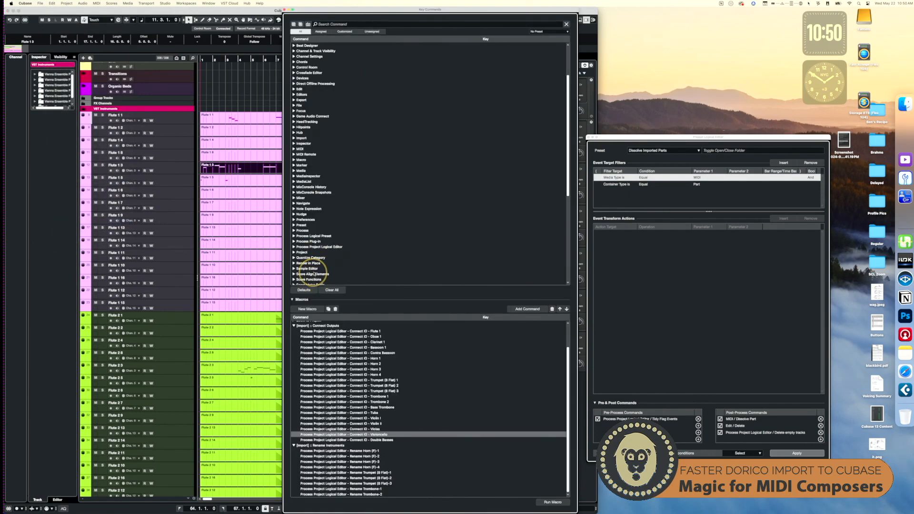
{"action": "scroll", "coordinate": [315, 275], "scroll_direction": "down", "scroll_amount": 10}
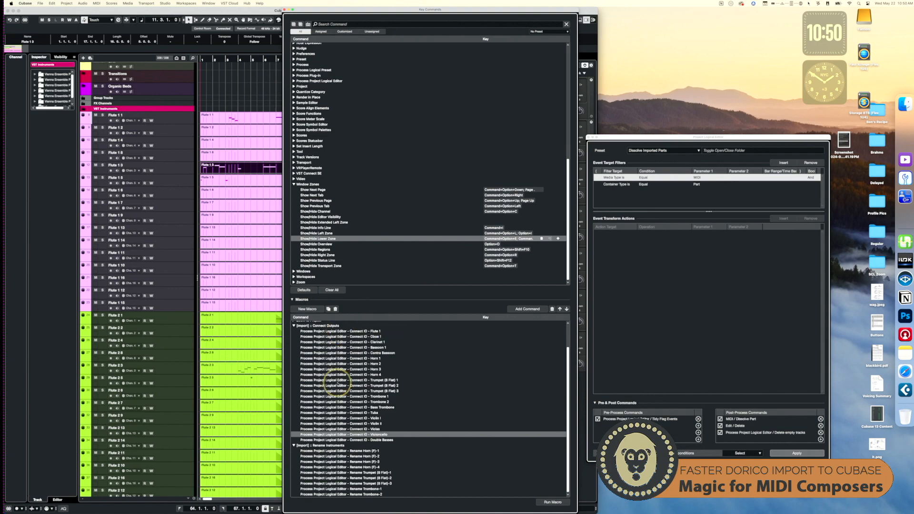
{"action": "scroll", "coordinate": [337, 379], "scroll_direction": "up", "scroll_amount": 2}
{"action": "scroll", "coordinate": [336, 383], "scroll_direction": "down", "scroll_amount": 1}
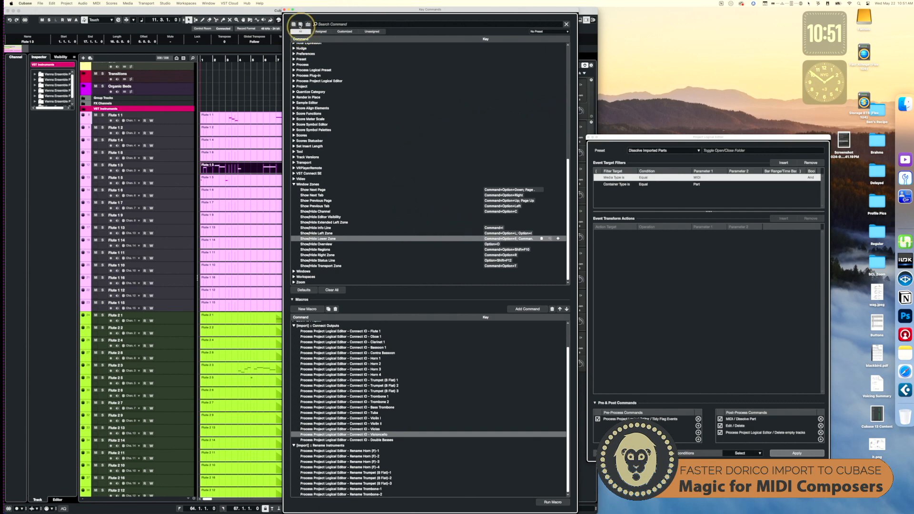
{"action": "left_click", "coordinate": [284, 9]}
Load the Delete Empty Parts (Custom) preset from the Process New Import group and move the Project Logical Editor window clear of the track list.
{"action": "left_click", "coordinate": [637, 139]}
{"action": "left_click", "coordinate": [664, 152]}
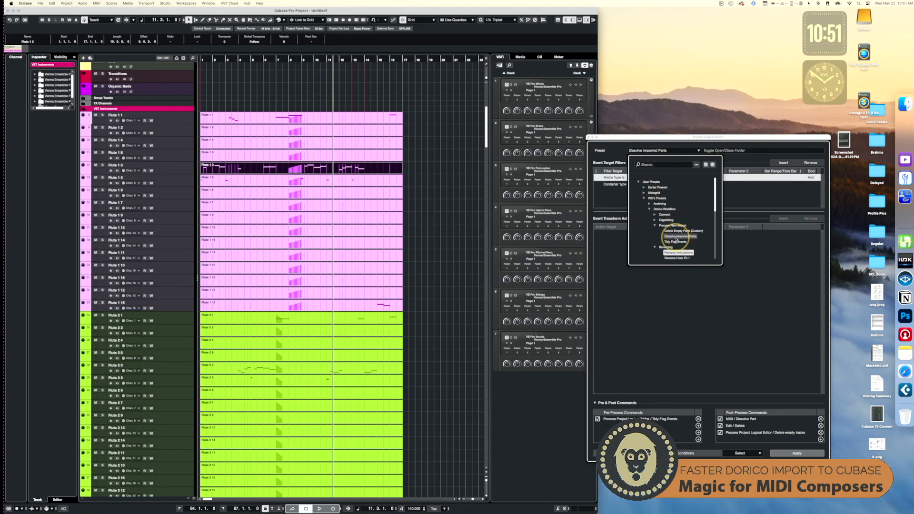
{"action": "left_click", "coordinate": [677, 231]}
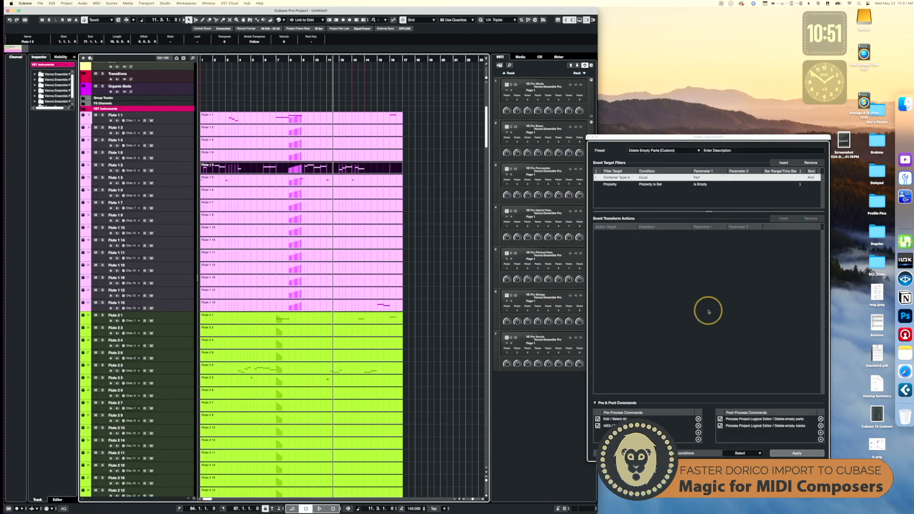
{"action": "left_click_drag", "start_coordinate": [692, 142], "coordinate": [306, 73]}
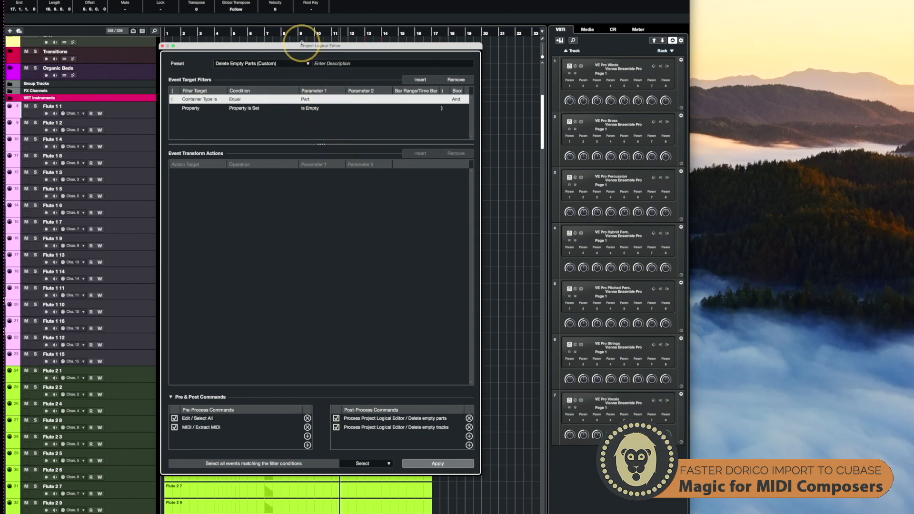
{"action": "left_click_drag", "start_coordinate": [302, 43], "coordinate": [583, 66]}
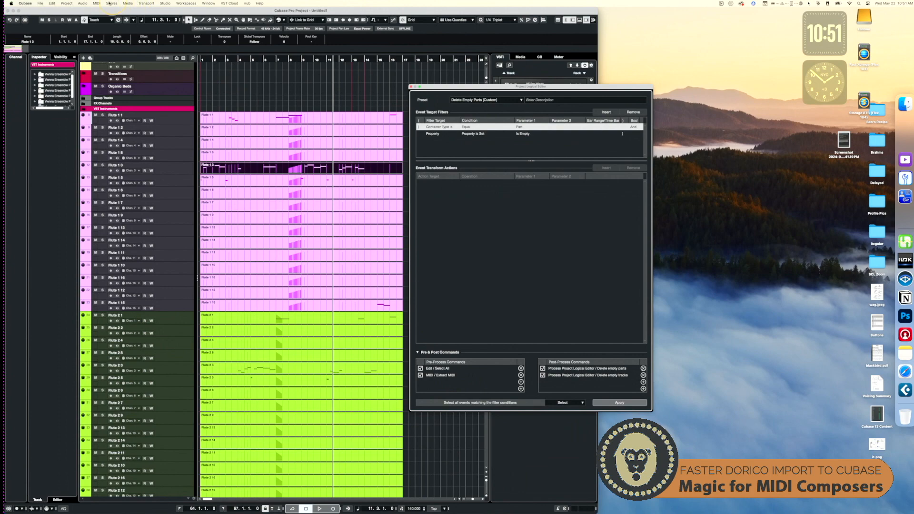
Look through the MIDI functions, including Extract MIDI Automation, without running any of them.
{"action": "left_click", "coordinate": [96, 4]}
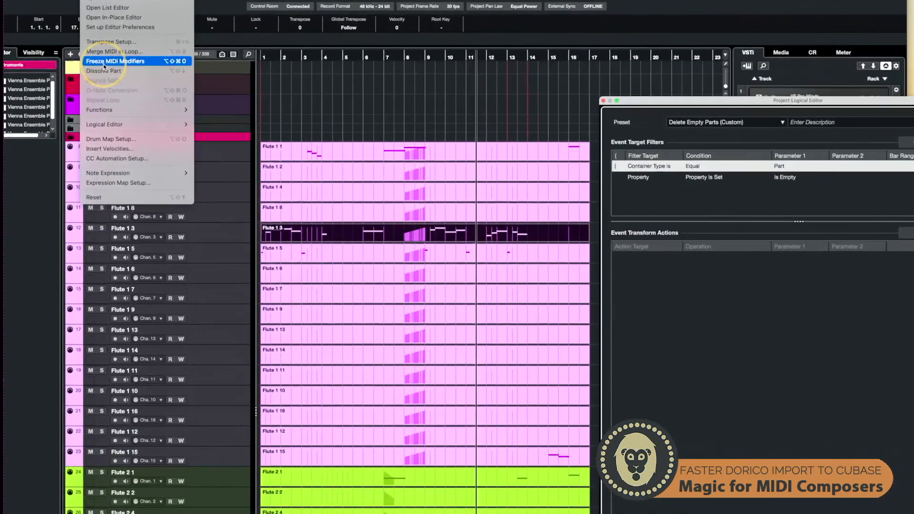
{"action": "mouse_move", "coordinate": [128, 94]}
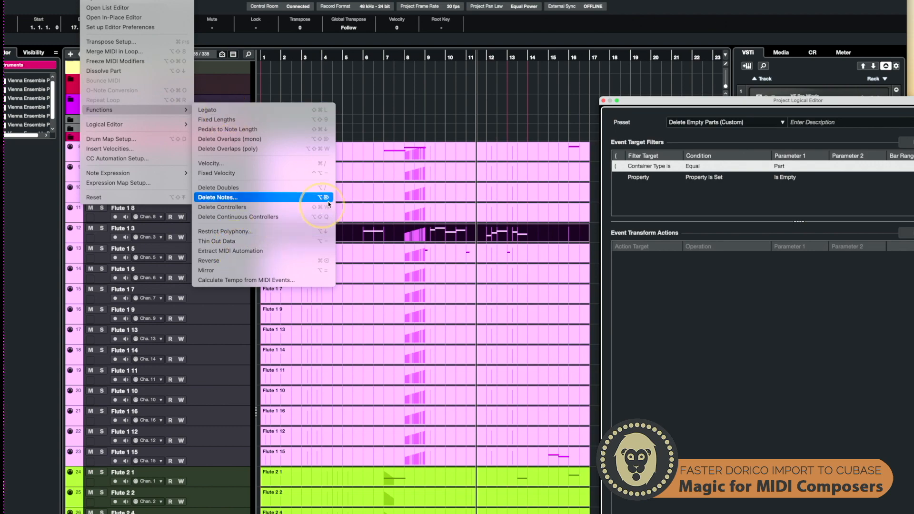
{"action": "left_click", "coordinate": [227, 8]}
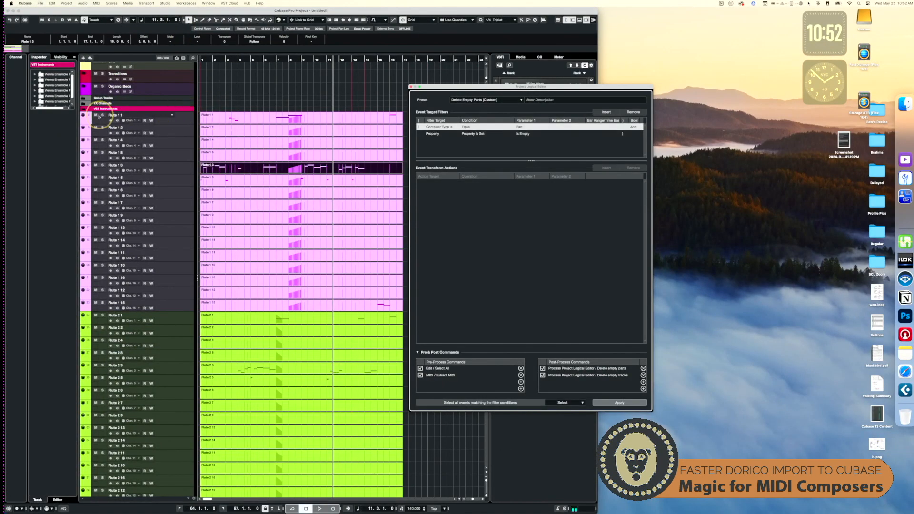
Reveal the automation lane under the Flute 1 1 track and select the Flute 1 2 part to examine its controller data.
{"action": "left_click", "coordinate": [83, 123]}
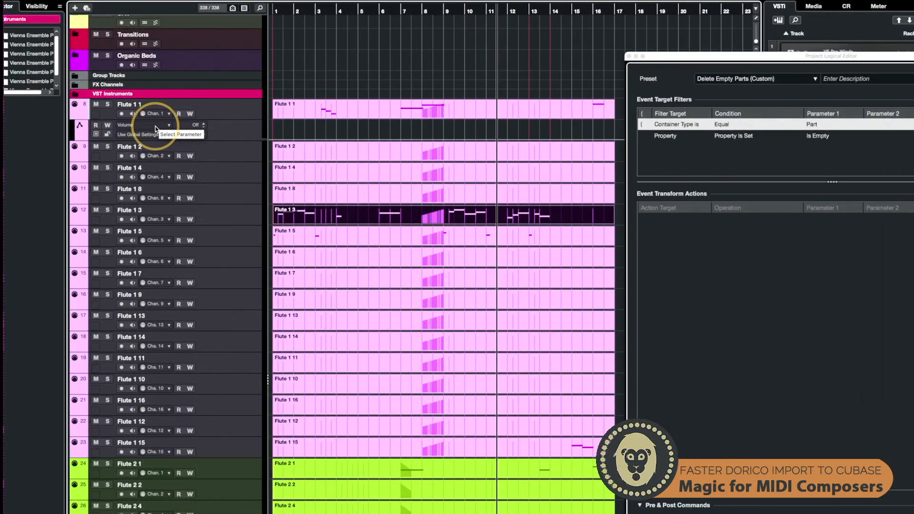
{"action": "left_click", "coordinate": [409, 108]}
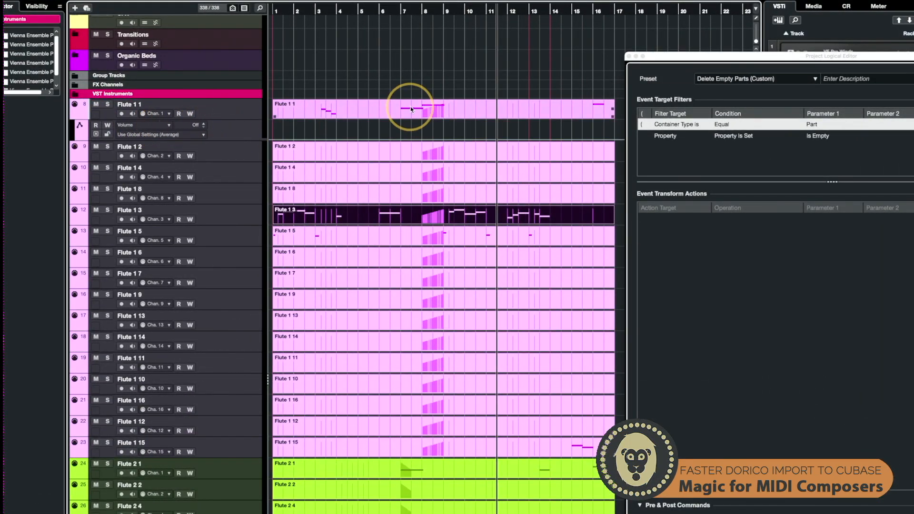
{"action": "left_click", "coordinate": [400, 145]}
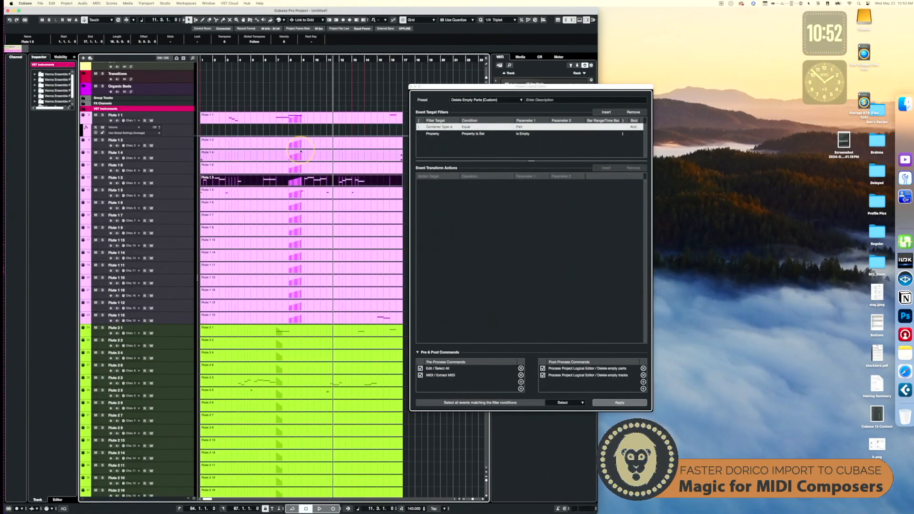
{"action": "left_click", "coordinate": [272, 147]}
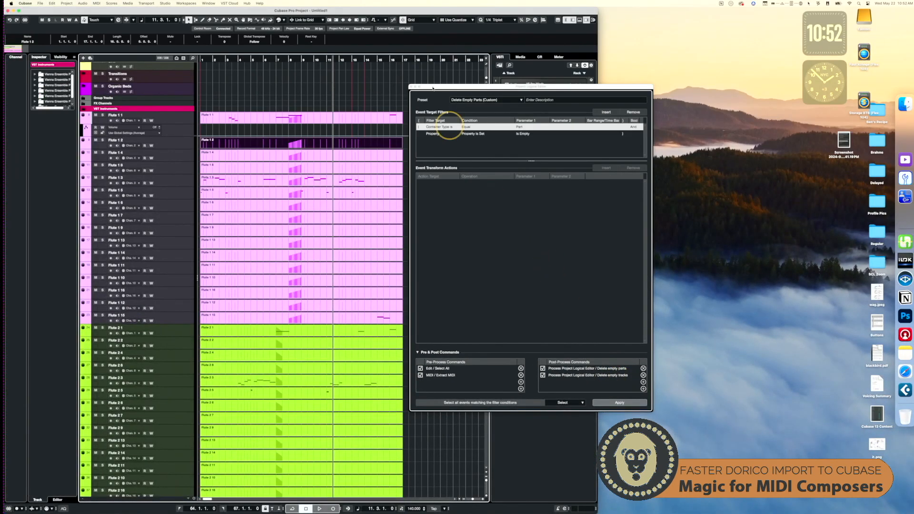
Close the Project Logical Editor and process all imported parts, extracting their MIDI automation and deleting the empty parts and tracks.
{"action": "left_click_drag", "start_coordinate": [433, 89], "coordinate": [583, 122]}
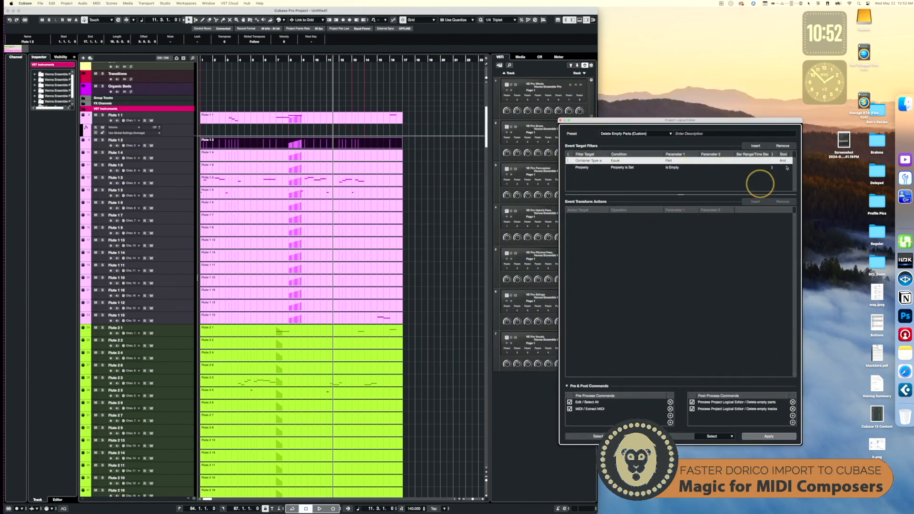
{"action": "left_click", "coordinate": [561, 120]}
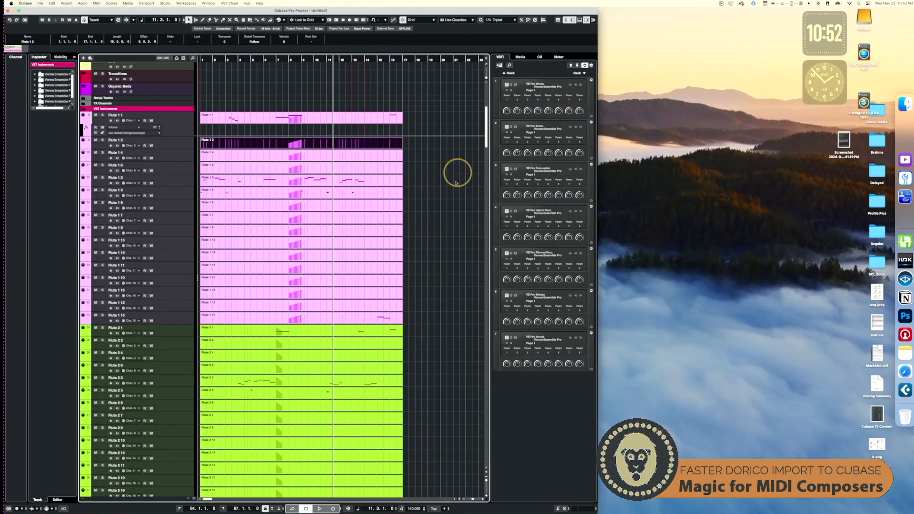
{"action": "left_click", "coordinate": [453, 190]}
{"action": "key", "text": "super+a"}
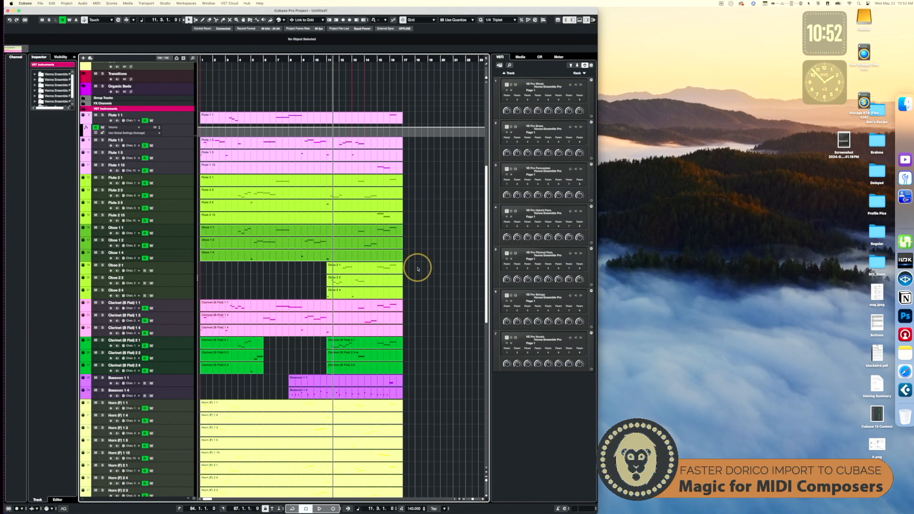
Review the remaining instrument tracks, briefly show the automation lane of the second flute track, and hide the lanes of both flute tracks.
{"action": "scroll", "coordinate": [416, 360], "scroll_direction": "down", "scroll_amount": 15}
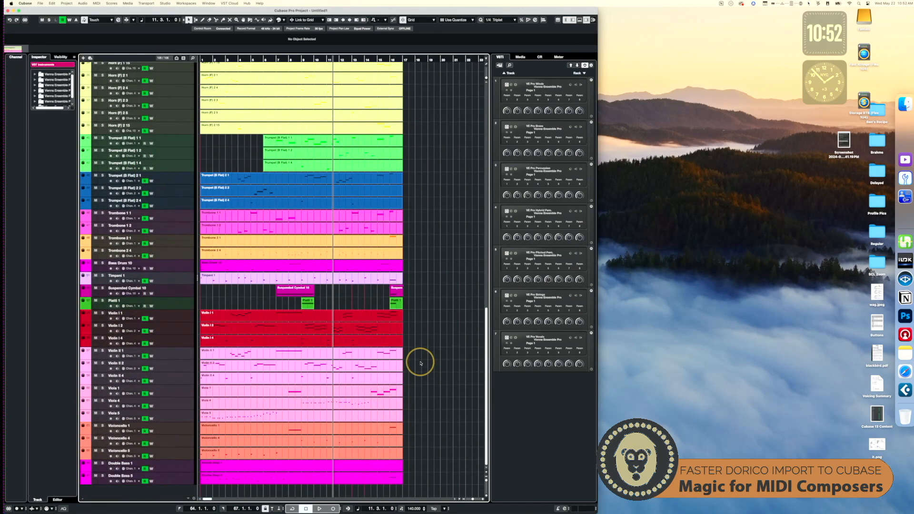
{"action": "scroll", "coordinate": [420, 364], "scroll_direction": "up", "scroll_amount": 15}
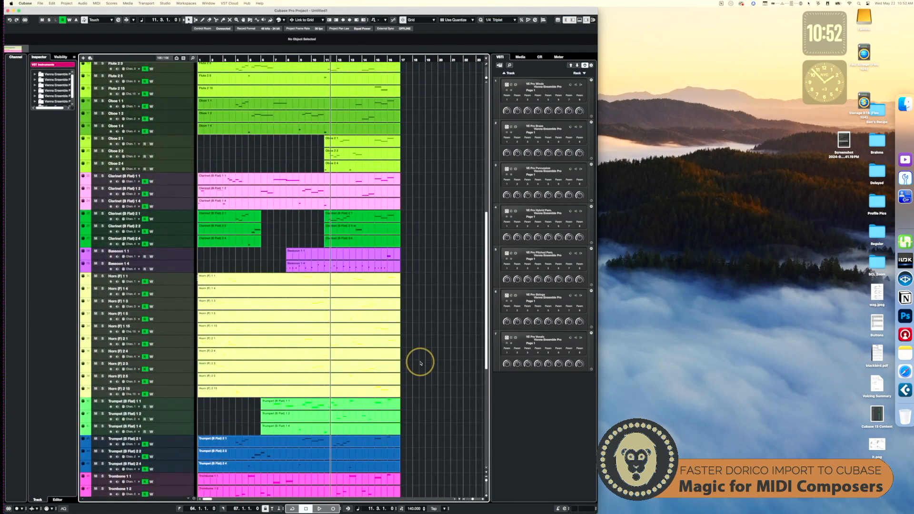
{"action": "scroll", "coordinate": [414, 196], "scroll_direction": "up", "scroll_amount": 10}
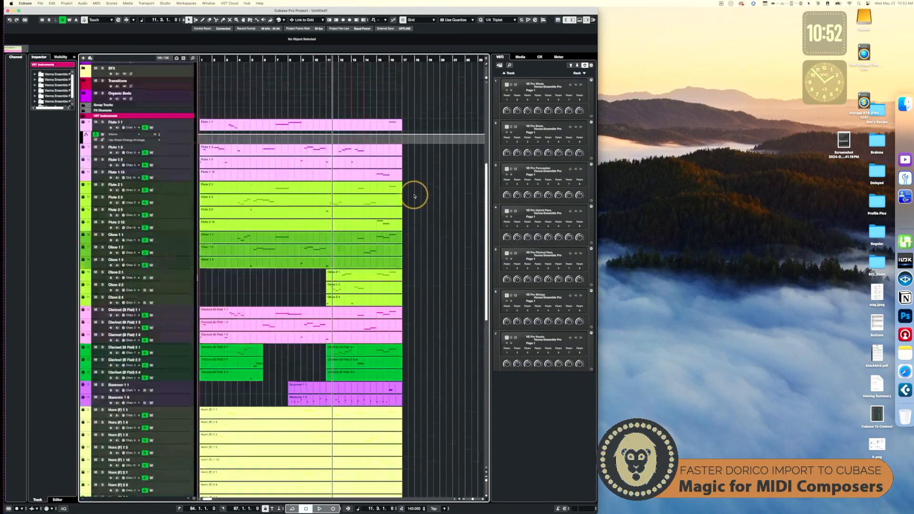
{"action": "scroll", "coordinate": [415, 197], "scroll_direction": "down", "scroll_amount": 5}
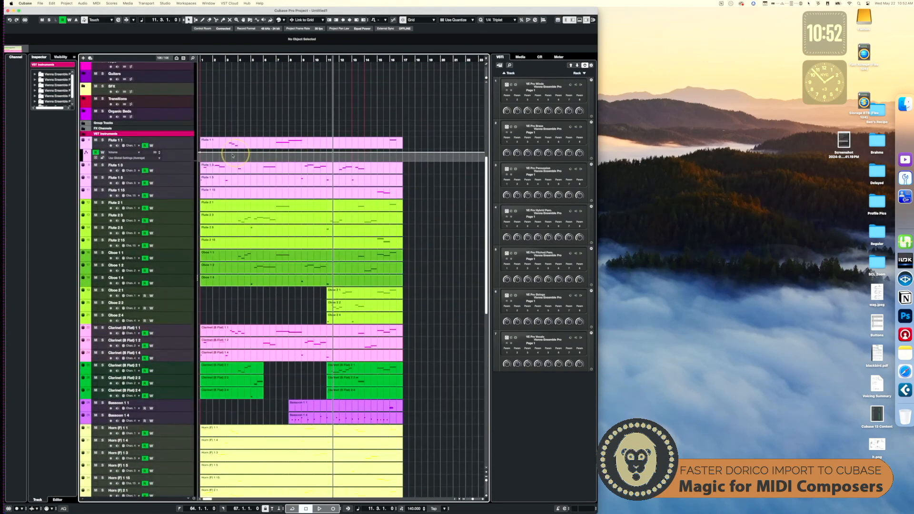
{"action": "left_click", "coordinate": [83, 172]}
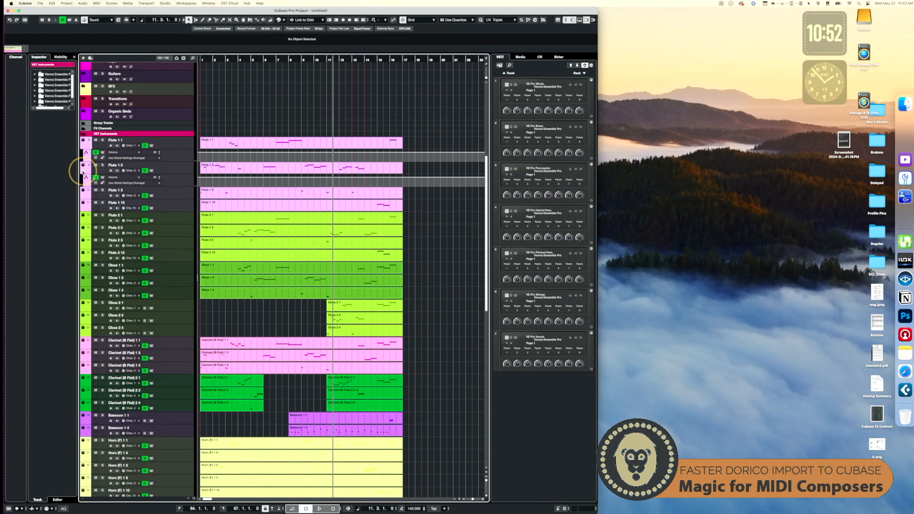
{"action": "left_click", "coordinate": [84, 172]}
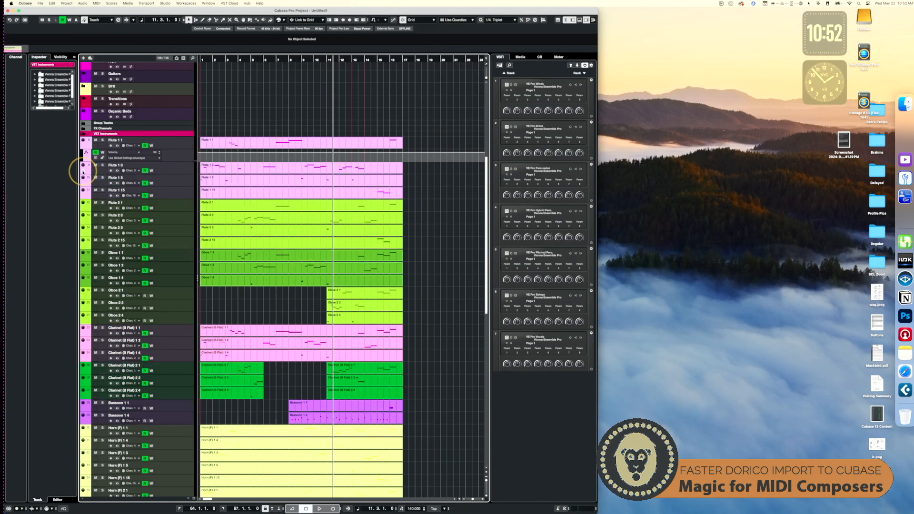
{"action": "left_click", "coordinate": [83, 145]}
Review the cleaned-up tracks down to the double basses, briefly showing and hiding the automation lane of the Viola 5 track.
{"action": "scroll", "coordinate": [292, 367], "scroll_direction": "down", "scroll_amount": 10}
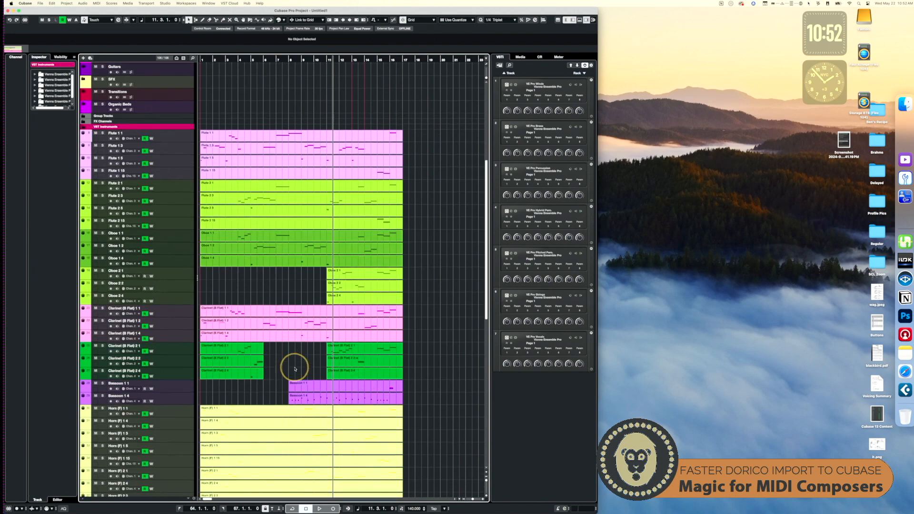
{"action": "scroll", "coordinate": [295, 368], "scroll_direction": "down", "scroll_amount": 15}
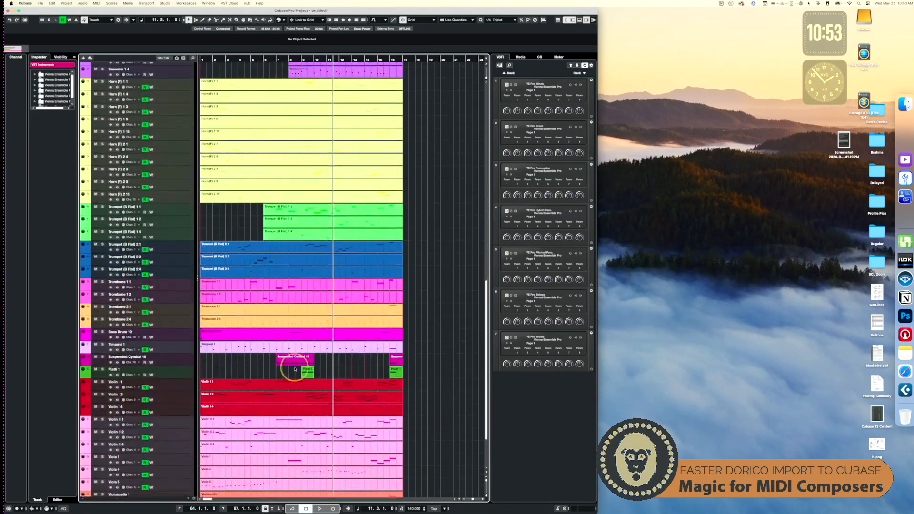
{"action": "scroll", "coordinate": [295, 369], "scroll_direction": "down", "scroll_amount": 2}
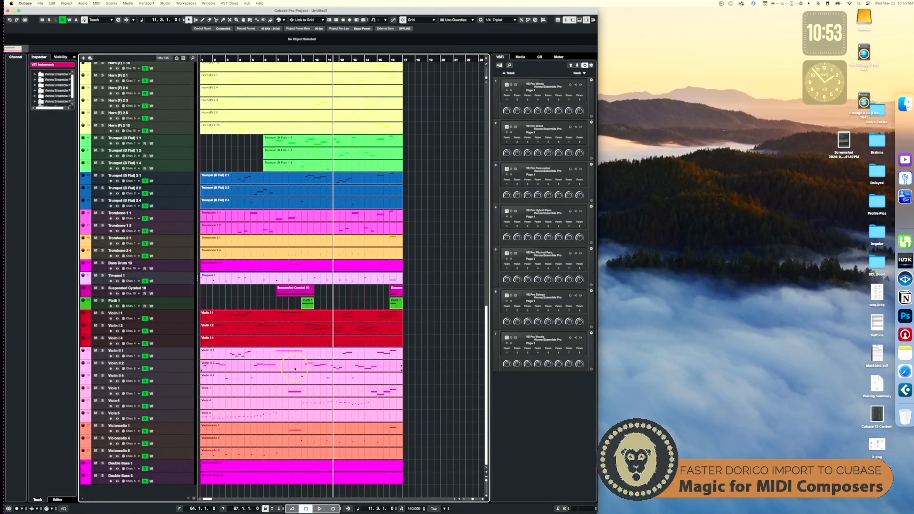
{"action": "left_click", "coordinate": [84, 421]}
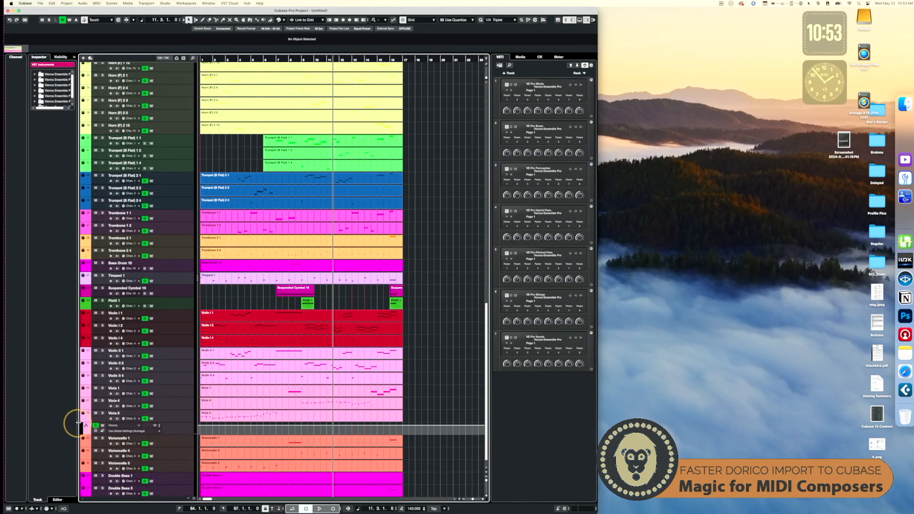
{"action": "left_click", "coordinate": [83, 422]}
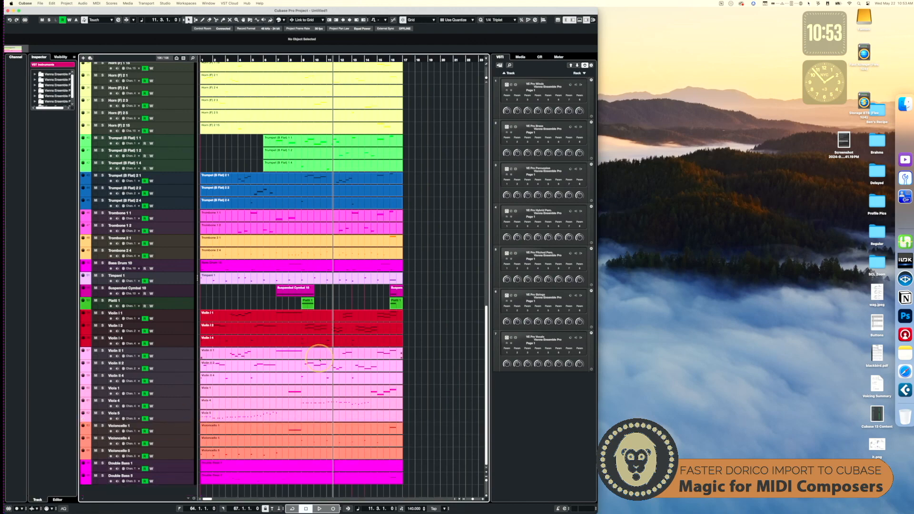
{"action": "scroll", "coordinate": [319, 360], "scroll_direction": "up", "scroll_amount": 15}
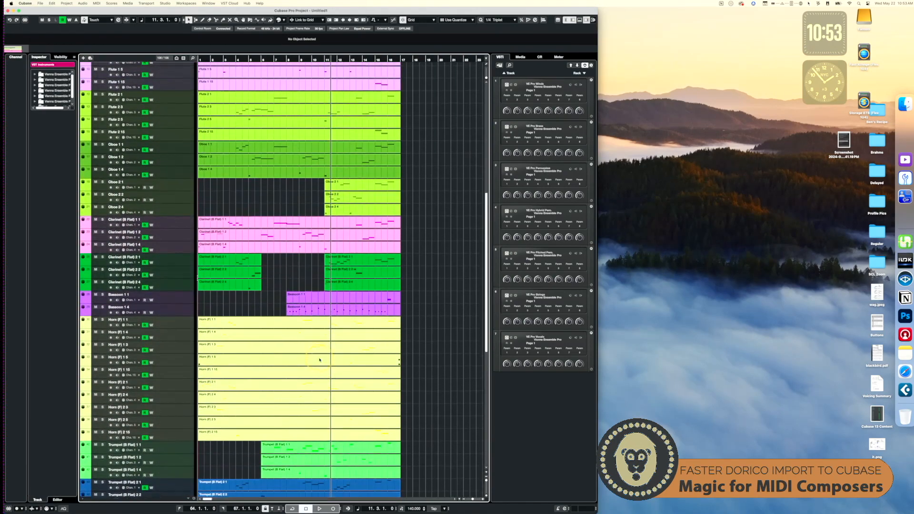
{"action": "scroll", "coordinate": [319, 360], "scroll_direction": "up", "scroll_amount": 10}
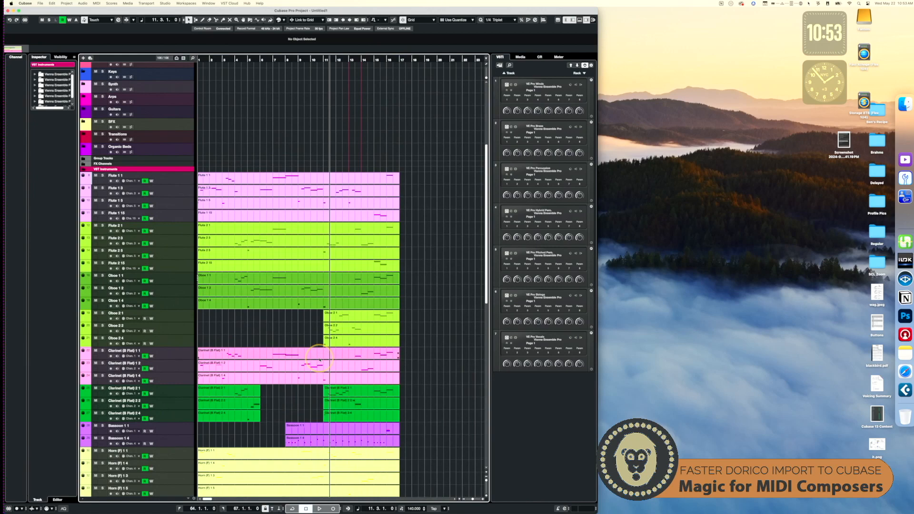
Select the Flute 1 1 track and run the automatic renaming, giving the imported tracks articulation names such as Flute 1 (Sustain) and an orange woodwind colour.
{"action": "scroll", "coordinate": [320, 360], "scroll_direction": "down", "scroll_amount": 5}
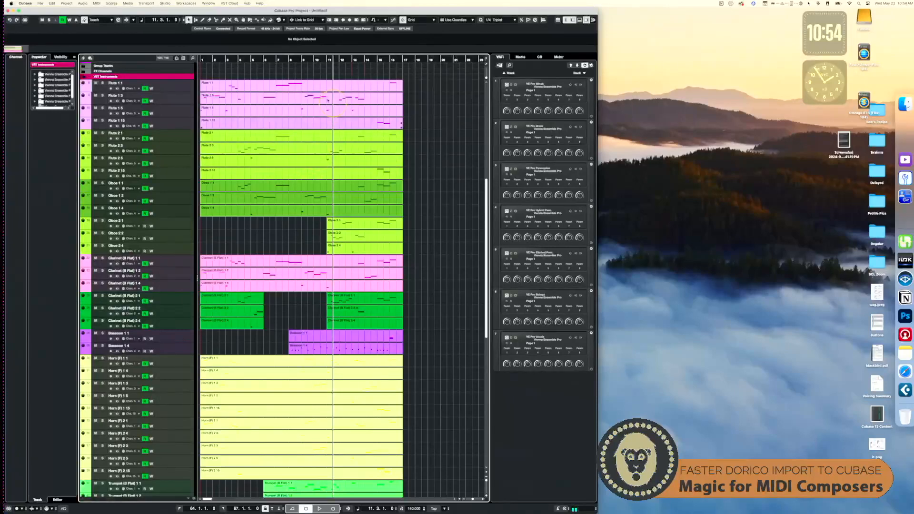
{"action": "scroll", "coordinate": [310, 224], "scroll_direction": "down", "scroll_amount": 10}
{"action": "scroll", "coordinate": [312, 225], "scroll_direction": "down", "scroll_amount": 4}
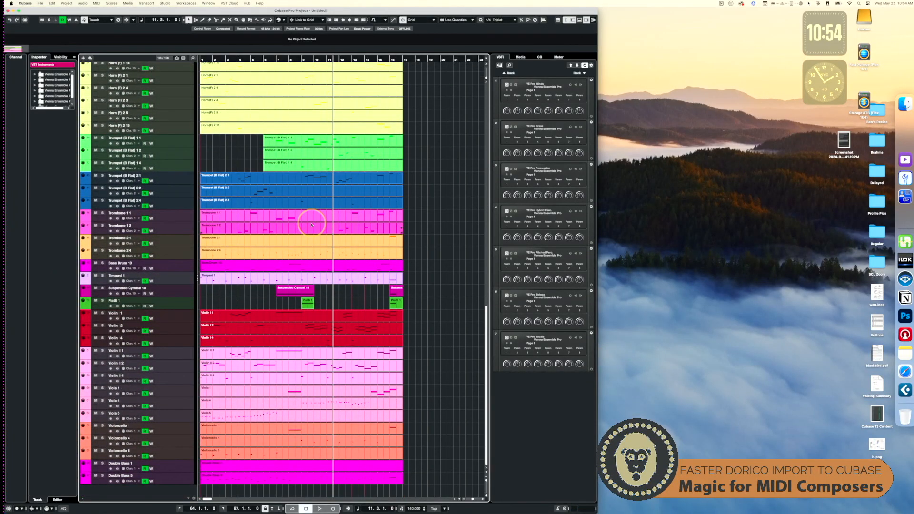
{"action": "scroll", "coordinate": [312, 225], "scroll_direction": "up", "scroll_amount": 15}
{"action": "scroll", "coordinate": [312, 224], "scroll_direction": "up", "scroll_amount": 15}
{"action": "scroll", "coordinate": [312, 224], "scroll_direction": "up", "scroll_amount": 3}
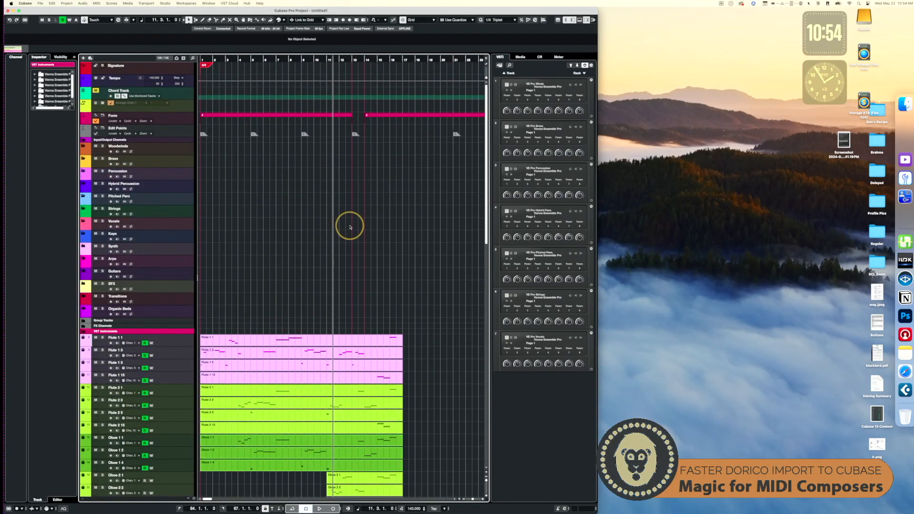
{"action": "left_click", "coordinate": [182, 341]}
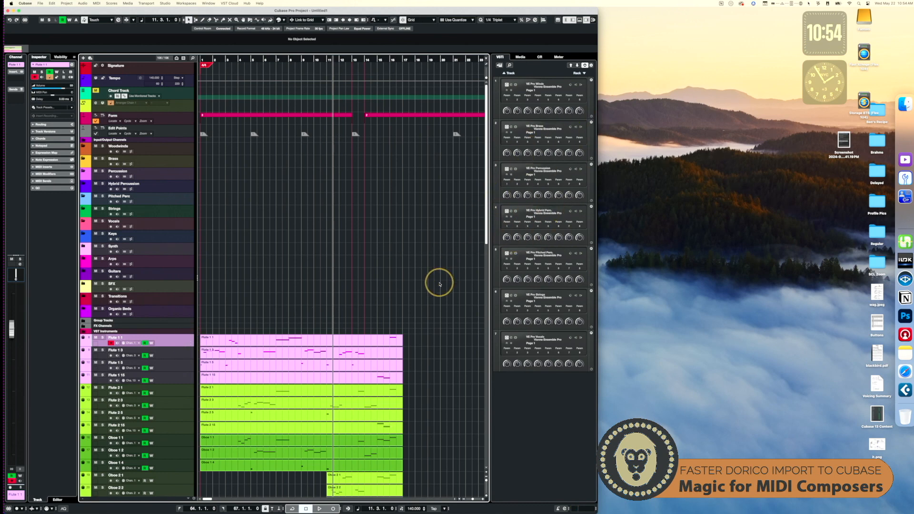
{"action": "key", "text": "alt+r"}
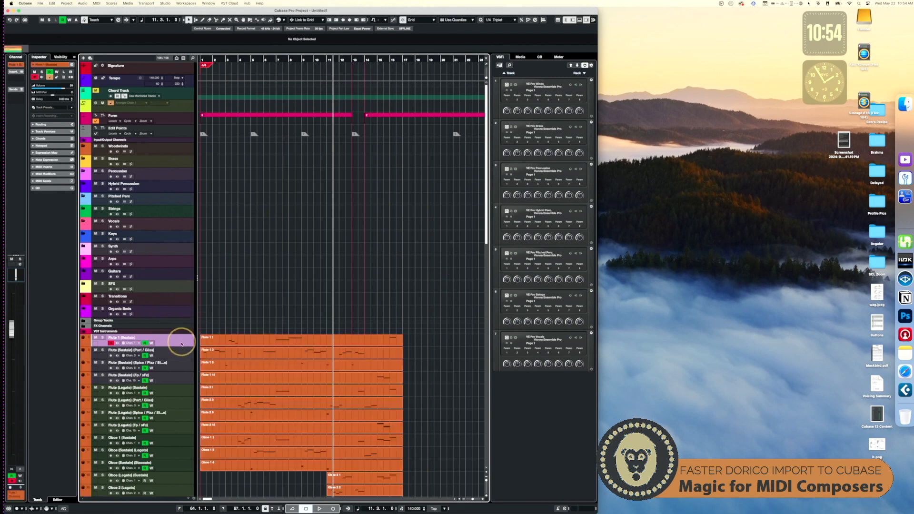
Expand the Routing section for the Flute 1 (Sustain) track and check the MIDI output routing of the following flute tracks.
{"action": "left_click", "coordinate": [34, 125]}
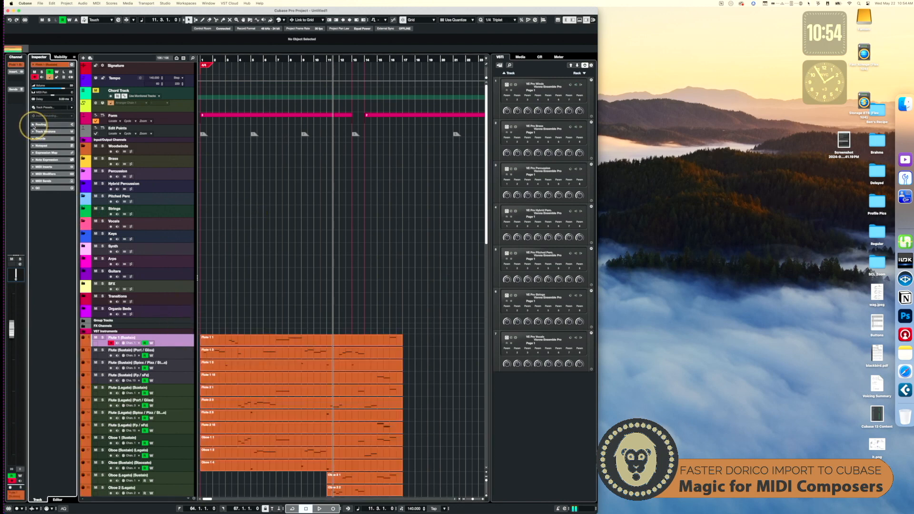
{"action": "left_click", "coordinate": [179, 353]}
{"action": "left_click", "coordinate": [186, 369]}
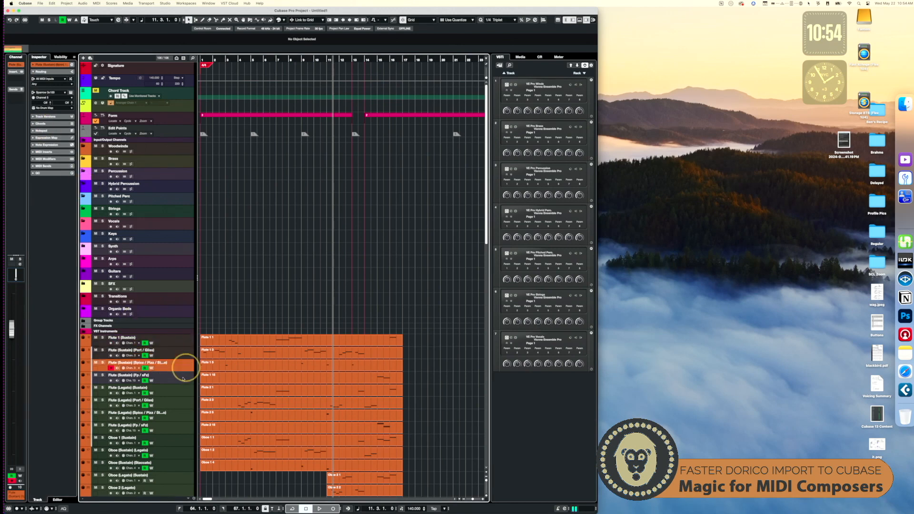
{"action": "left_click", "coordinate": [180, 379]}
{"action": "left_click", "coordinate": [181, 394]}
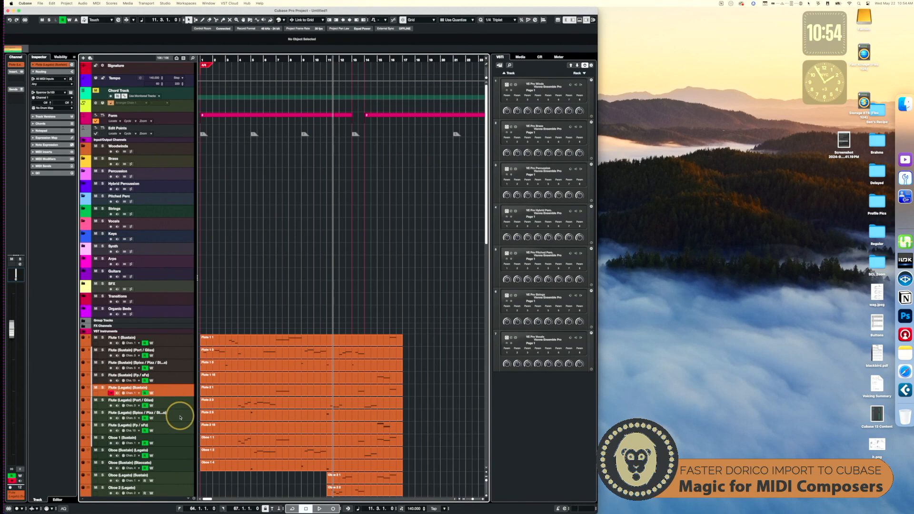
Review the renamed and coloured tracks from the flutes down to the double basses, selecting the Horn (F)-1 (Sustain) track on the way.
{"action": "scroll", "coordinate": [180, 417], "scroll_direction": "down", "scroll_amount": 10}
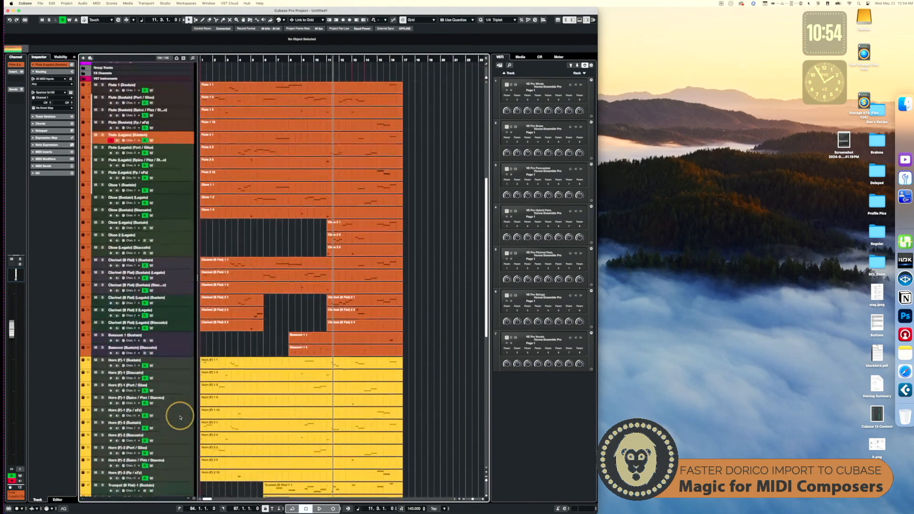
{"action": "left_click", "coordinate": [177, 365]}
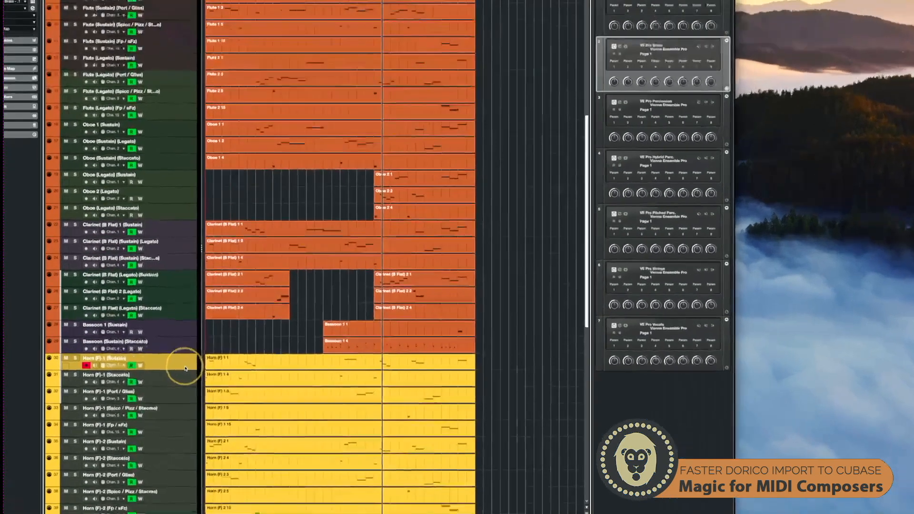
{"action": "scroll", "coordinate": [161, 365], "scroll_direction": "down", "scroll_amount": 5}
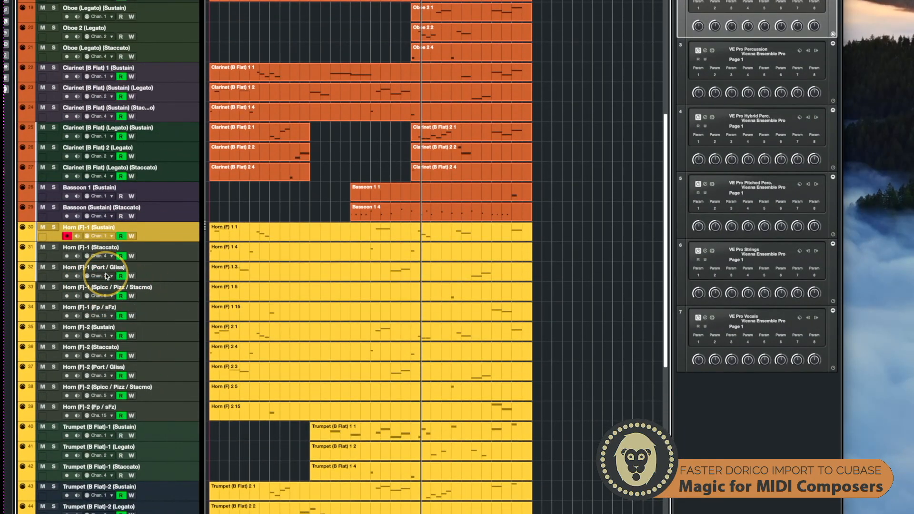
{"action": "scroll", "coordinate": [107, 277], "scroll_direction": "down", "scroll_amount": 10}
{"action": "scroll", "coordinate": [106, 276], "scroll_direction": "down", "scroll_amount": 1}
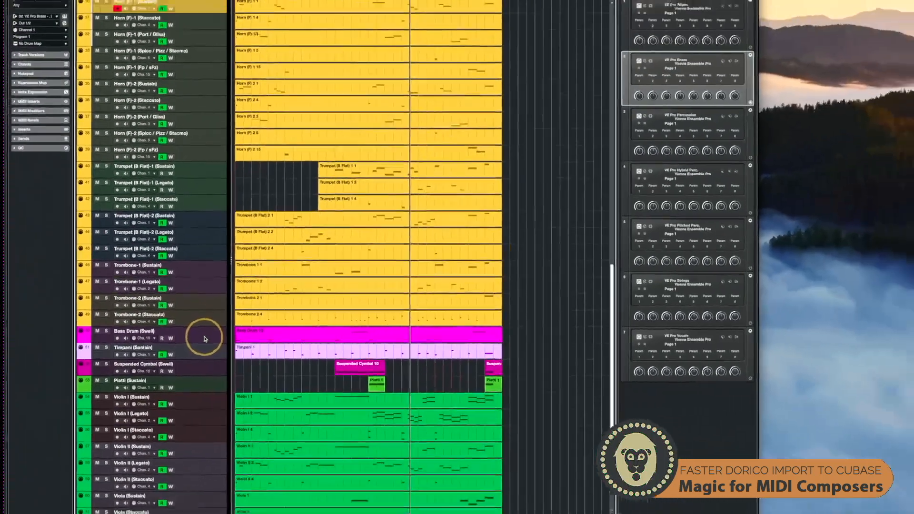
{"action": "scroll", "coordinate": [202, 368], "scroll_direction": "down", "scroll_amount": 5}
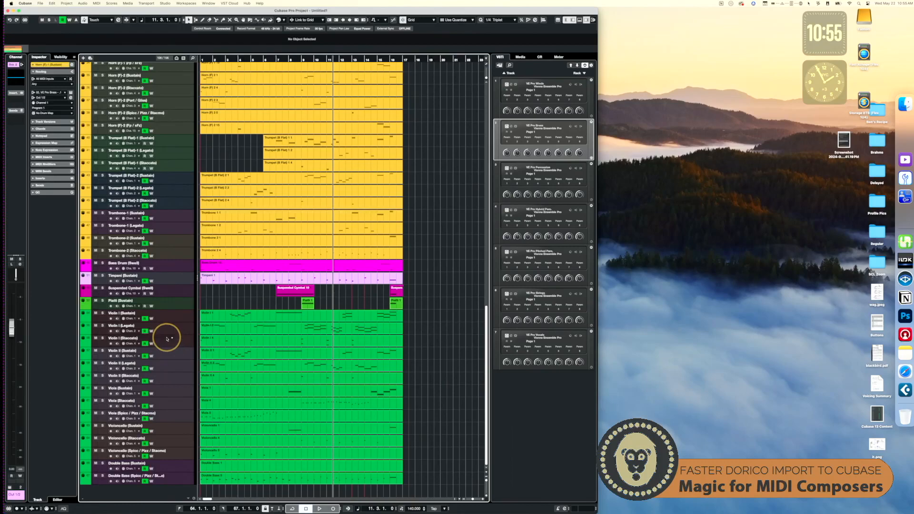
Check the VE Pro Brass output options for Horn (F)-1 (Sustain), and the routing and channel of the Horn (F)-1 (Staccato) and Oboe (Sustain) (Legato) tracks.
{"action": "scroll", "coordinate": [167, 339], "scroll_direction": "up", "scroll_amount": 10}
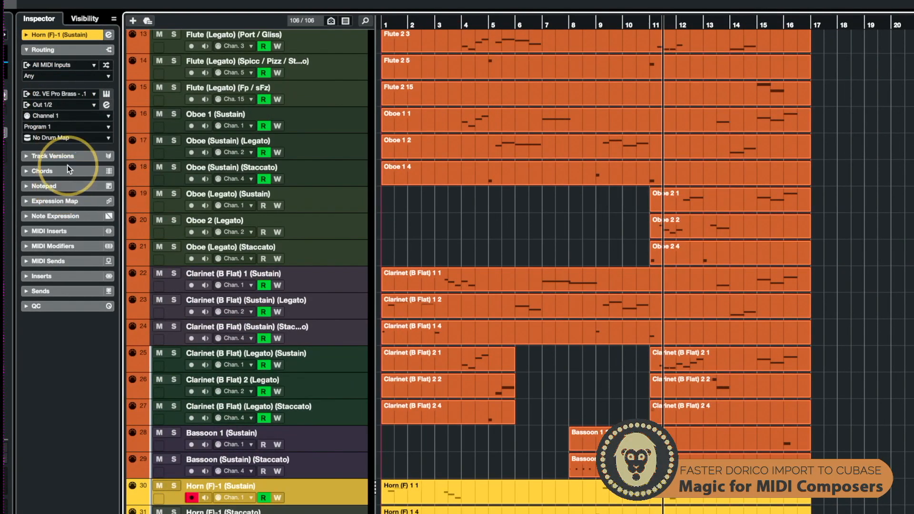
{"action": "left_click", "coordinate": [79, 95]}
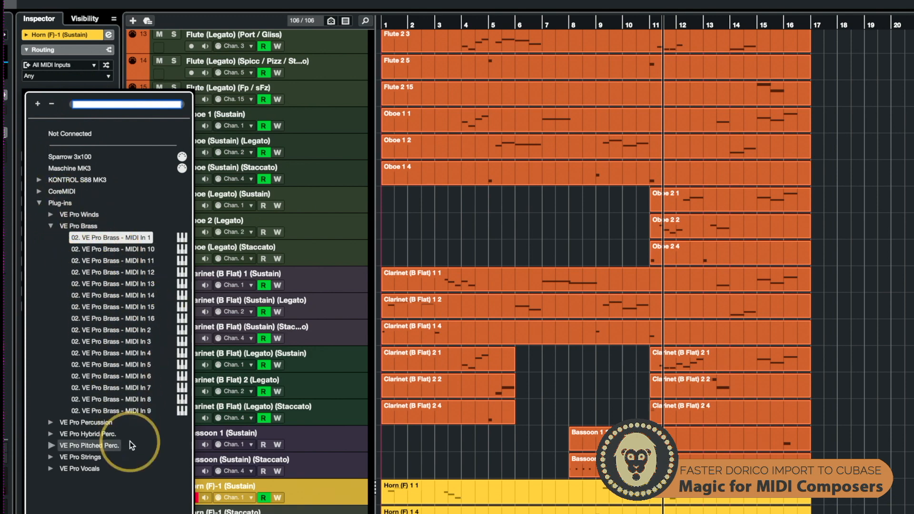
{"action": "left_click", "coordinate": [93, 88]}
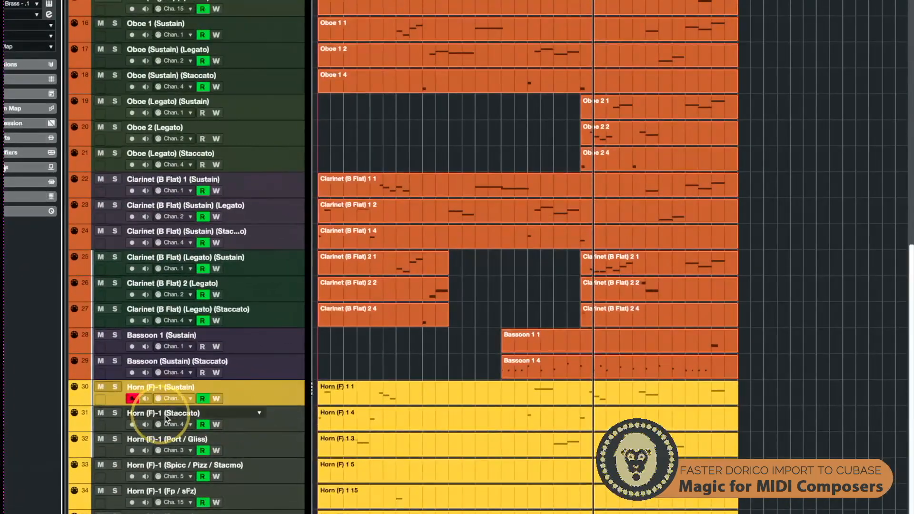
{"action": "left_click", "coordinate": [284, 427]}
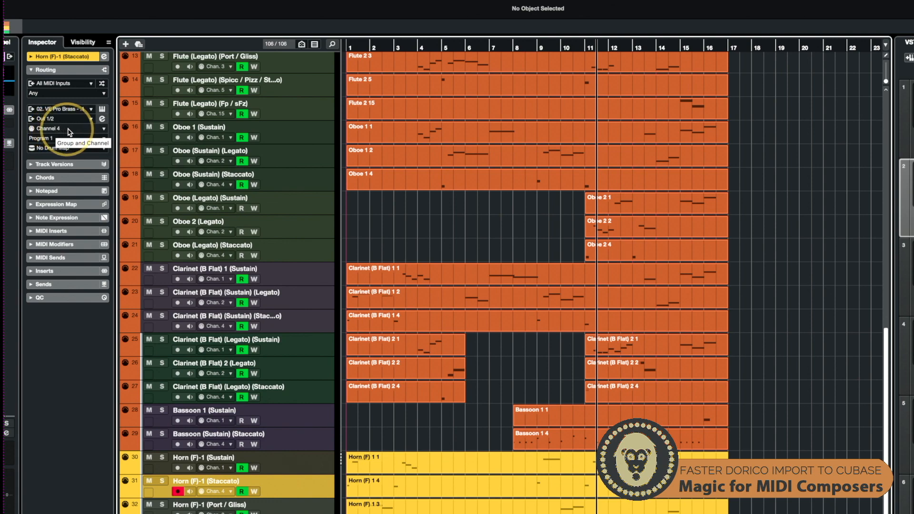
{"action": "left_click", "coordinate": [186, 157]}
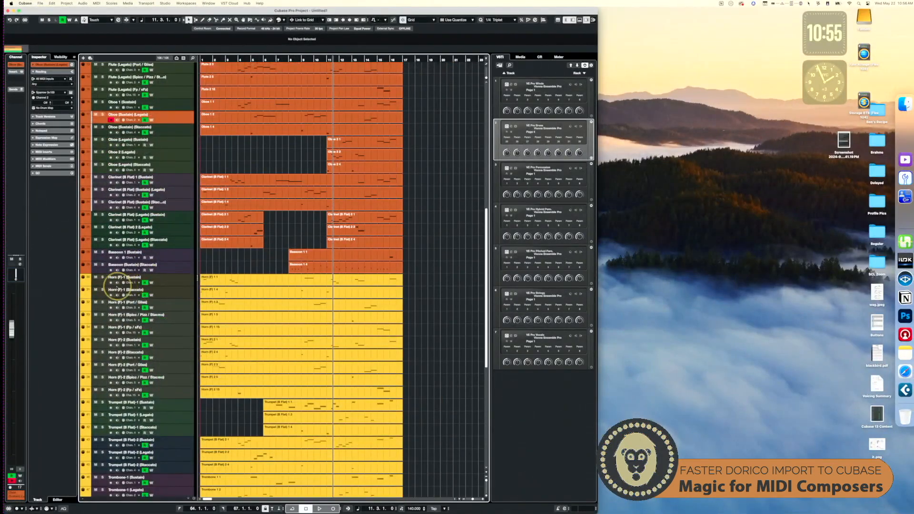
Select the Horn (F) 1 1 part, play the project from its beginning, and stop playback.
{"action": "left_click", "coordinate": [238, 282]}
{"action": "key", "text": "Home"}
{"action": "key", "text": "space"}
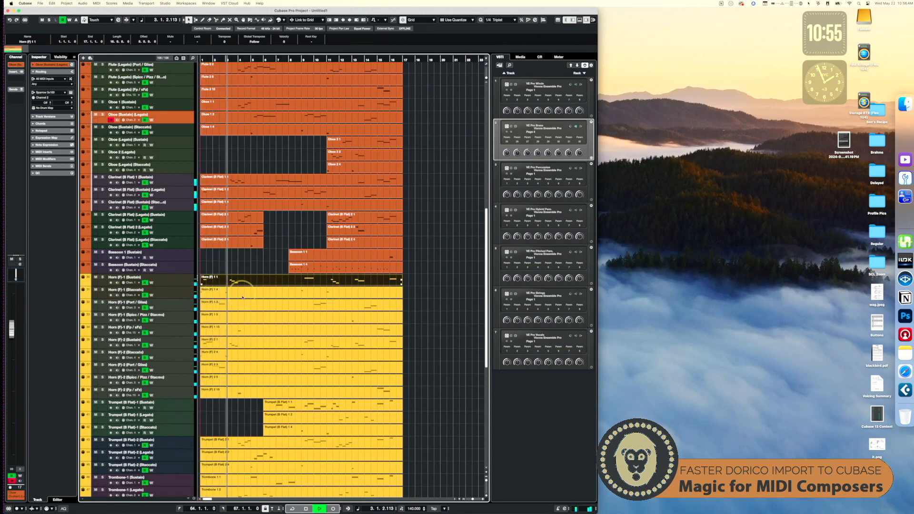
{"action": "key", "text": "space"}
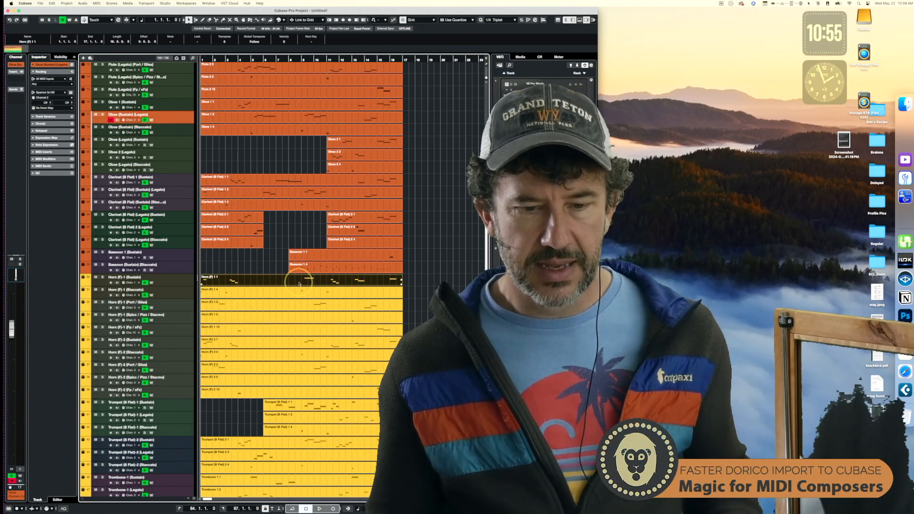
Examine the notes and controller data of the Horn (F) 1 3 part in the Key Editor, and close the editor.
{"action": "left_click", "coordinate": [322, 303], "text": "shift"}
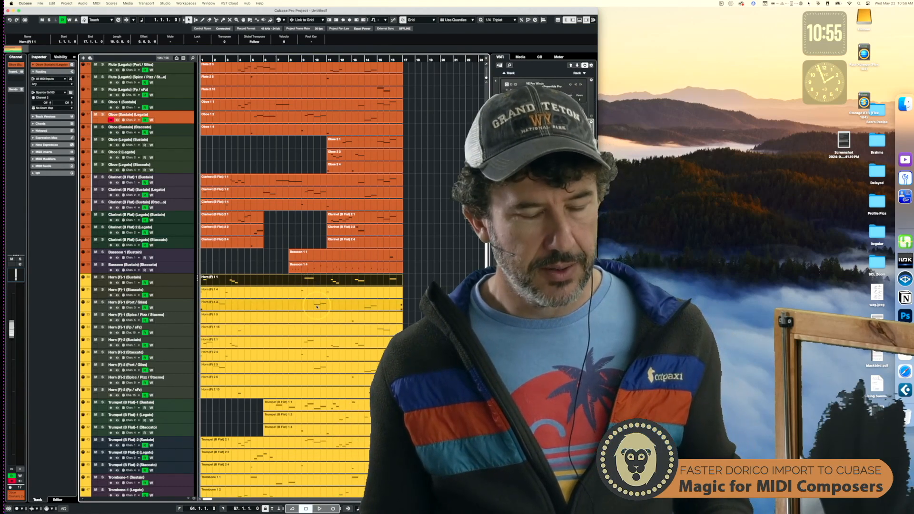
{"action": "double_click", "coordinate": [316, 307]}
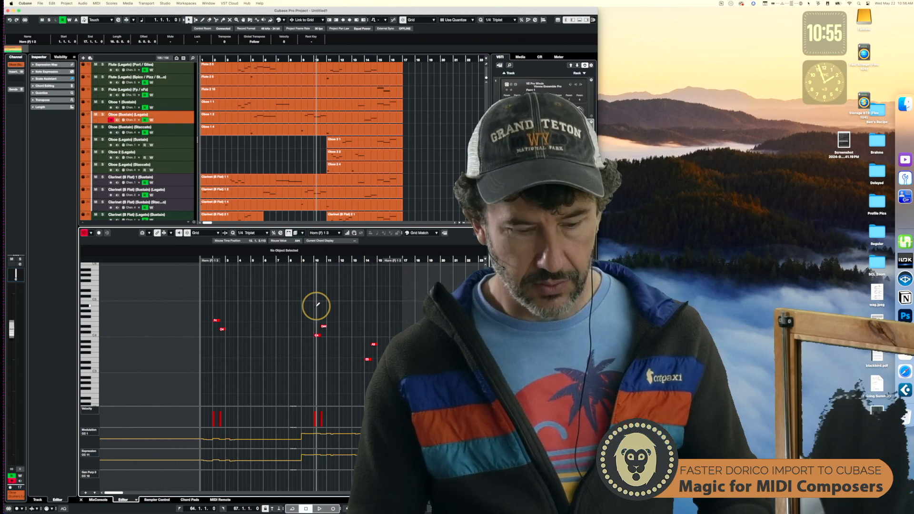
{"action": "key", "text": "super+alt+e"}
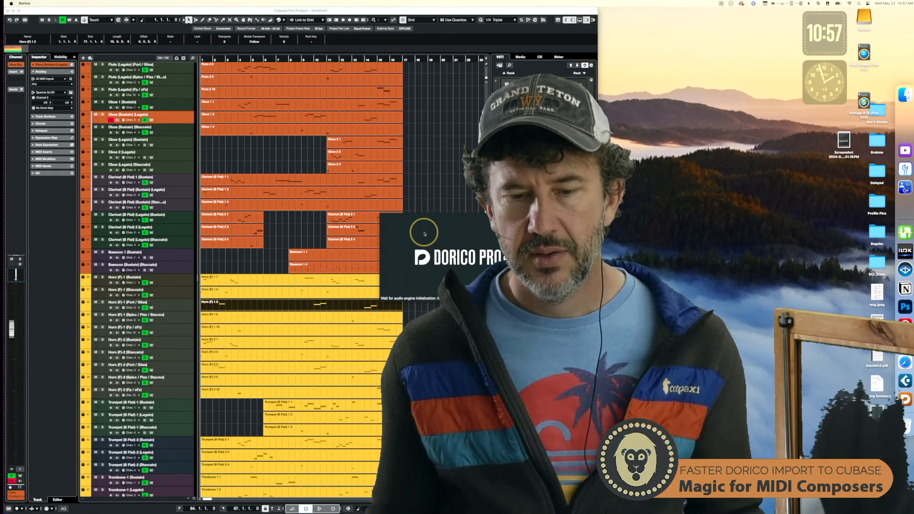
In Dorico, show the Full in Assignment 7 project in Play mode and open the expression map of the Horn (F) 1 track.
{"action": "left_click", "coordinate": [277, 128]}
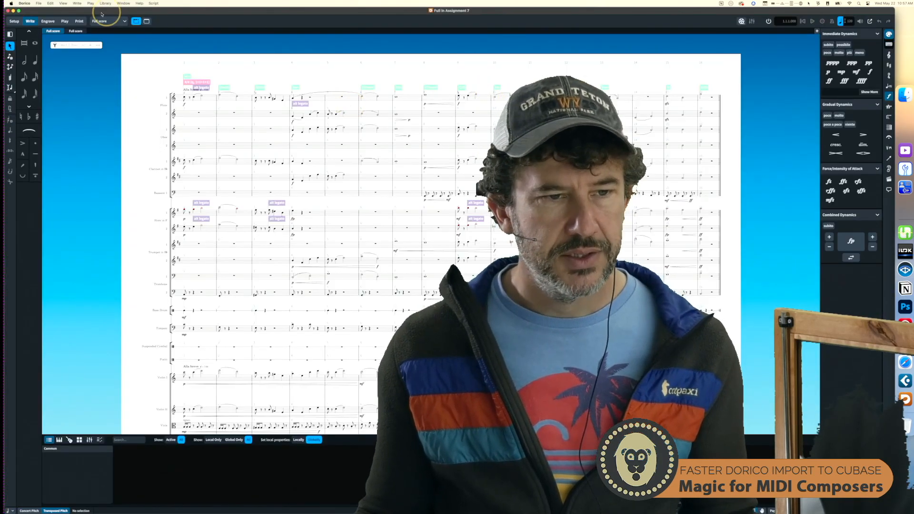
{"action": "left_click", "coordinate": [65, 21]}
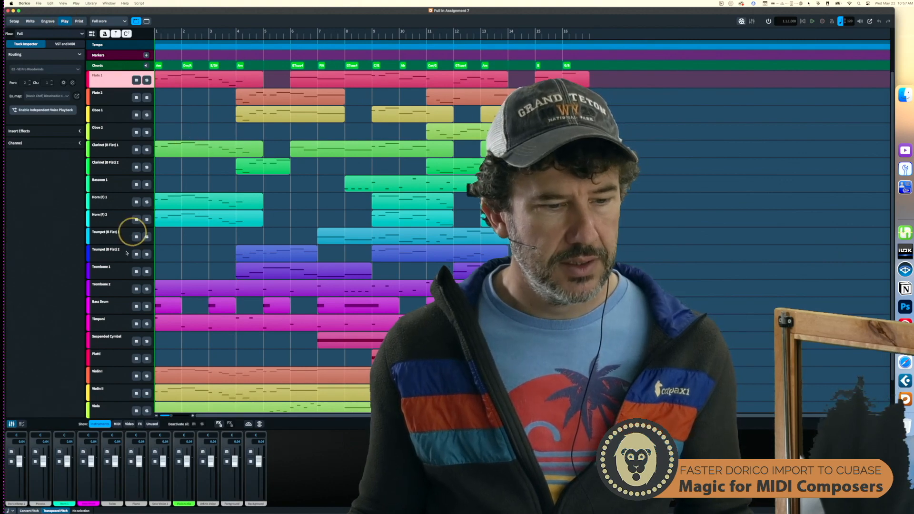
{"action": "left_click", "coordinate": [115, 201]}
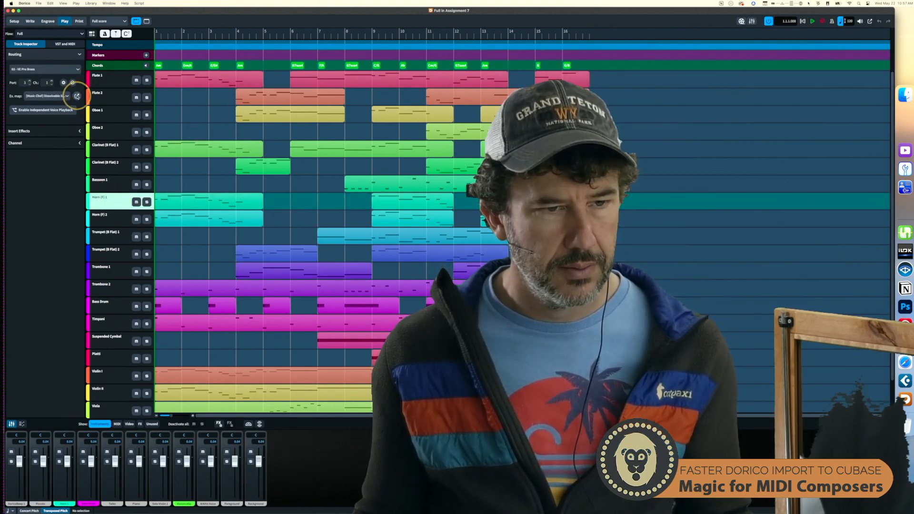
{"action": "left_click", "coordinate": [76, 96]}
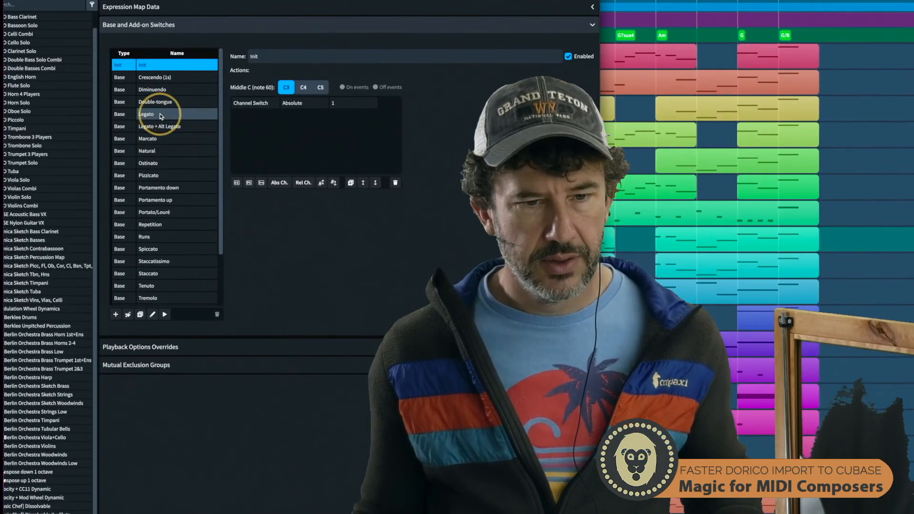
Inspect the channel switches of the Legato and Marcato techniques, close the expression map window, and return to Cubase.
{"action": "left_click", "coordinate": [161, 116]}
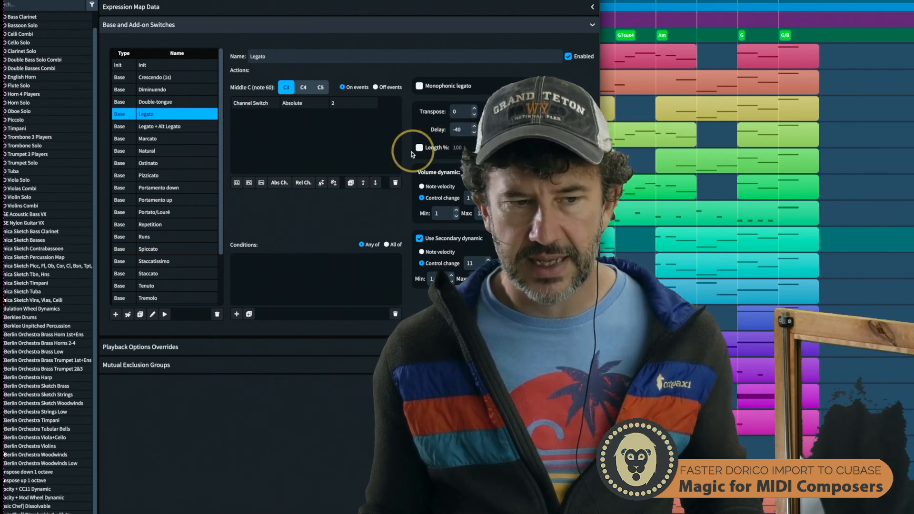
{"action": "left_click", "coordinate": [159, 139]}
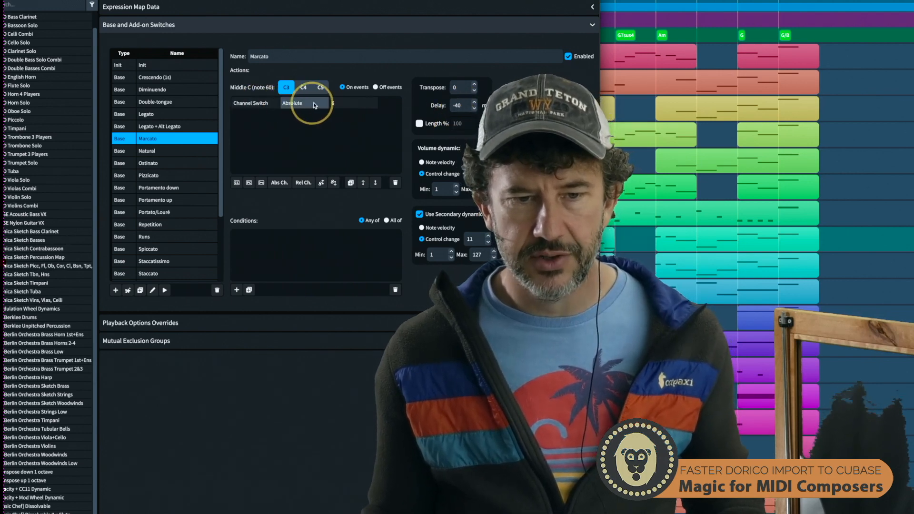
{"action": "left_click", "coordinate": [201, 114]}
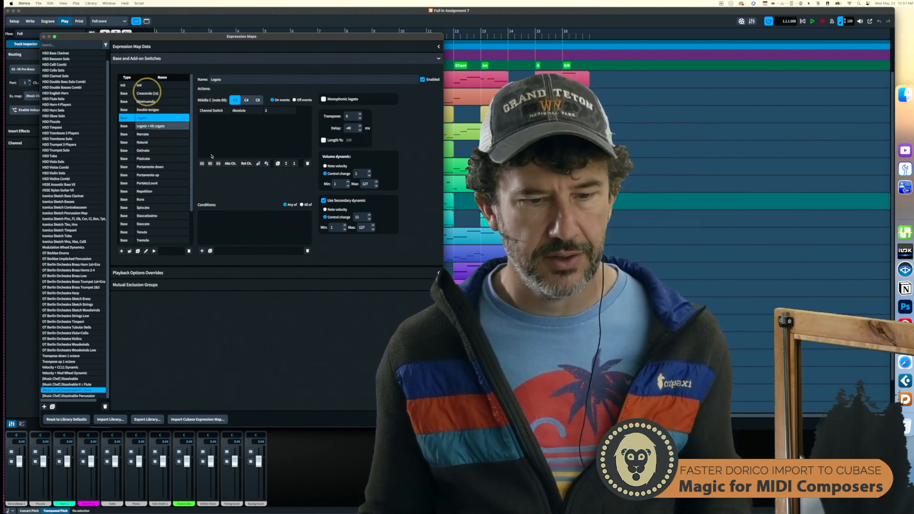
{"action": "left_click", "coordinate": [427, 419]}
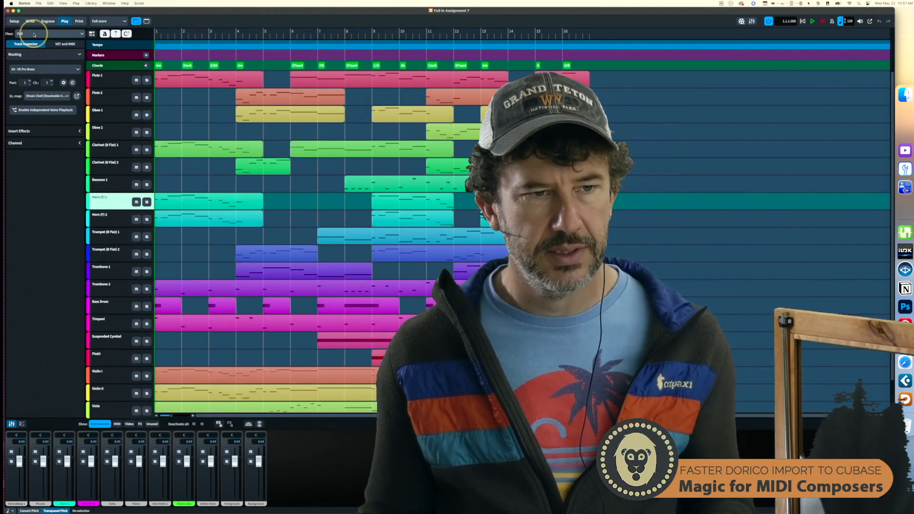
{"action": "left_click", "coordinate": [27, 4]}
{"action": "left_click", "coordinate": [32, 59]}
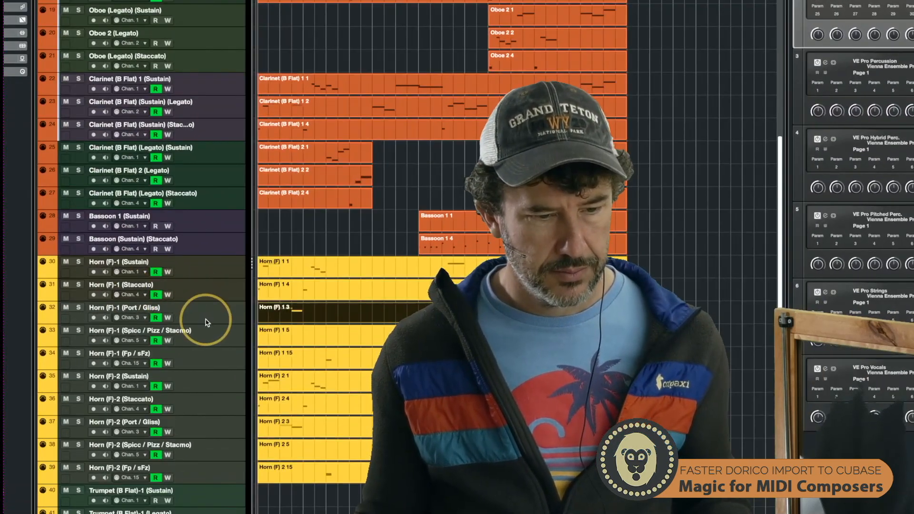
Open the Horn (F) 1 1 part in the Key Editor and select its opening notes to examine their channel.
{"action": "left_click", "coordinate": [217, 318]}
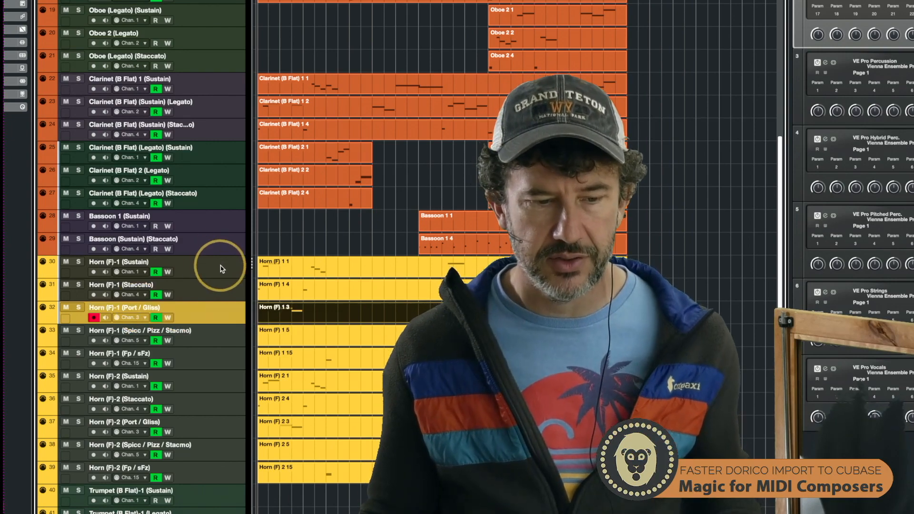
{"action": "left_click", "coordinate": [222, 269]}
{"action": "double_click", "coordinate": [300, 262]}
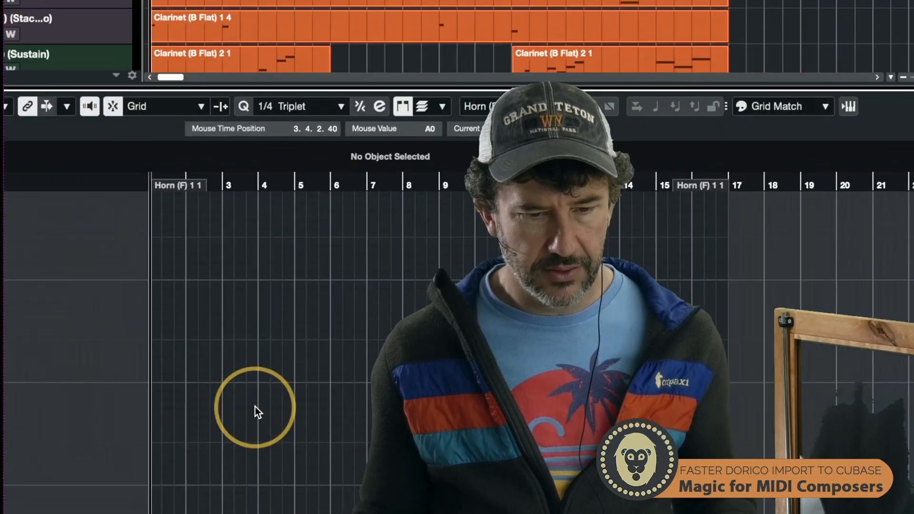
{"action": "scroll", "coordinate": [255, 407], "scroll_direction": "up", "scroll_amount": 3}
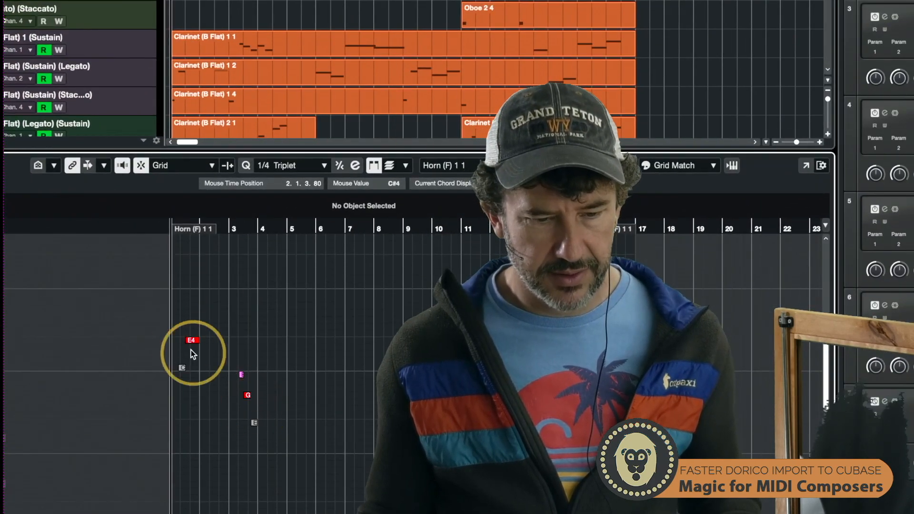
{"action": "left_click_drag", "start_coordinate": [178, 323], "coordinate": [265, 444]}
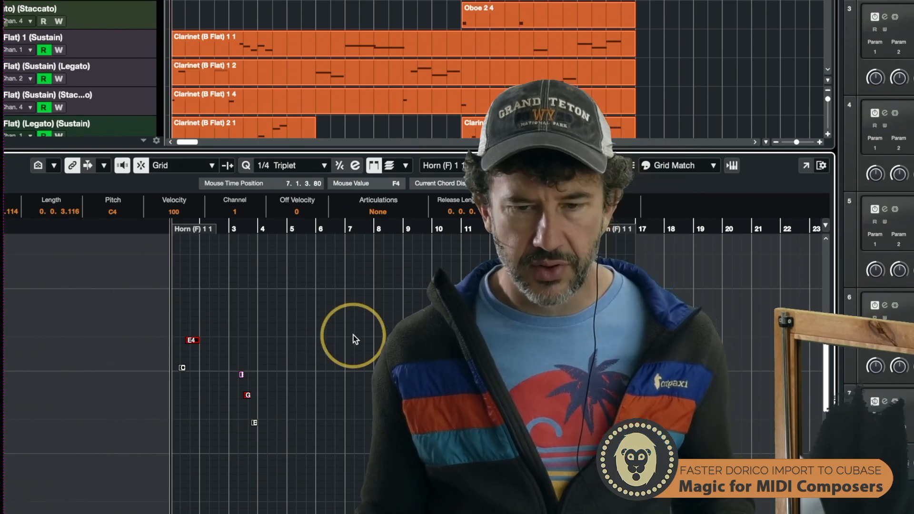
Select a single note in the third bar of the Horn (F) 1 1 part and set the quantize preset to 1/16.
{"action": "left_click", "coordinate": [247, 396]}
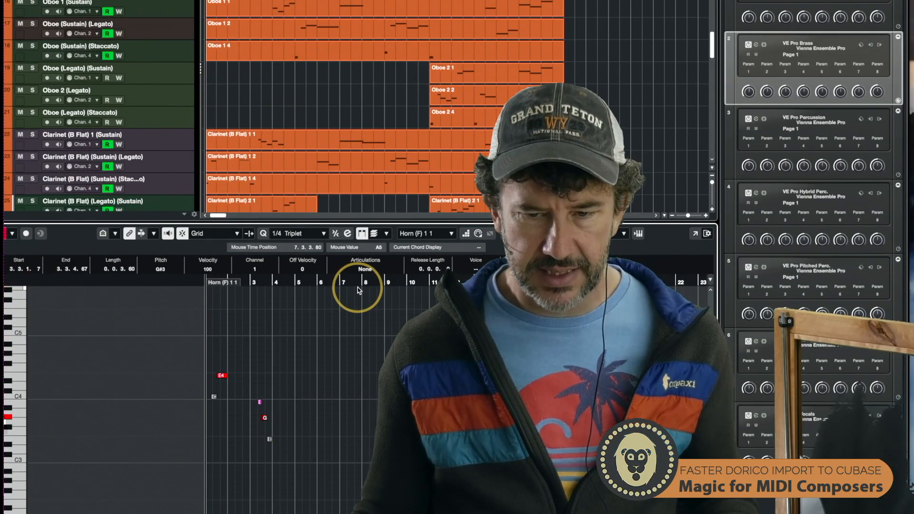
{"action": "left_click", "coordinate": [324, 233]}
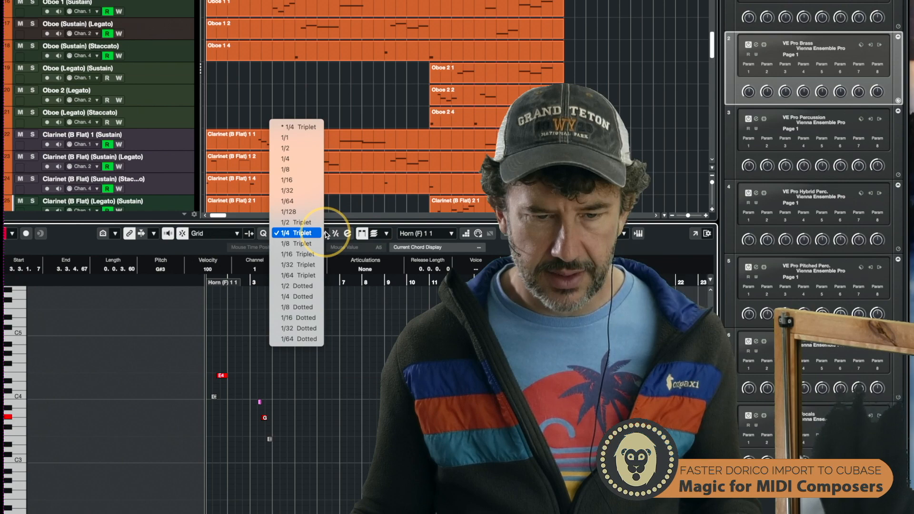
{"action": "left_click", "coordinate": [309, 181]}
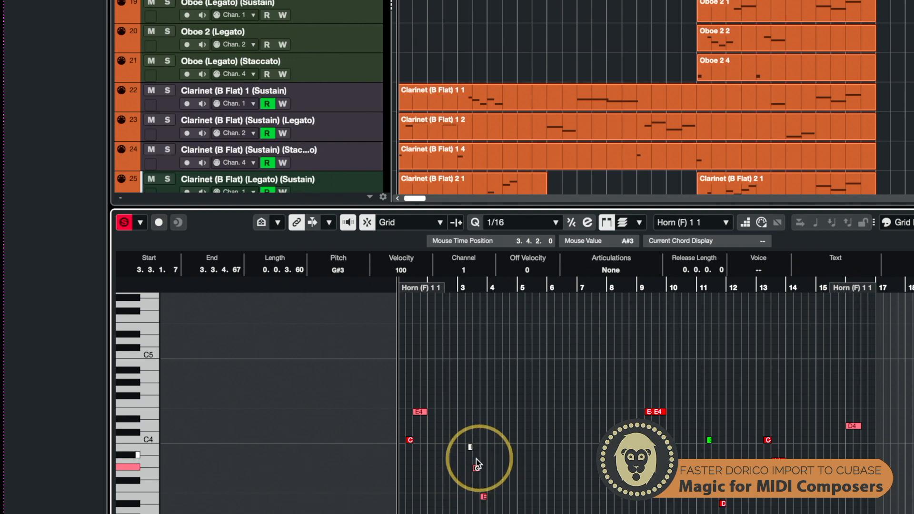
Close the Key Editor and look back over the imported woodwind tracks from the first flute track.
{"action": "scroll", "coordinate": [175, 272], "scroll_direction": "down", "scroll_amount": 7}
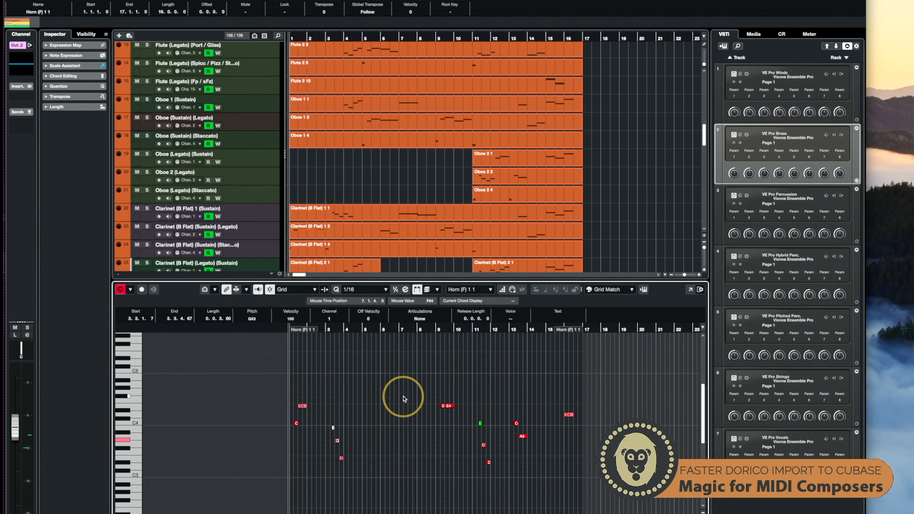
{"action": "key", "text": "8"}
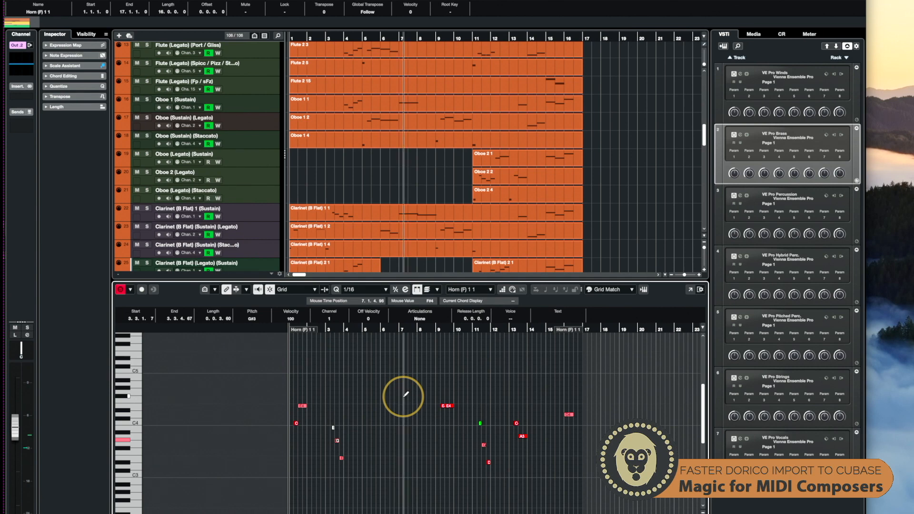
{"action": "key", "text": "Return"}
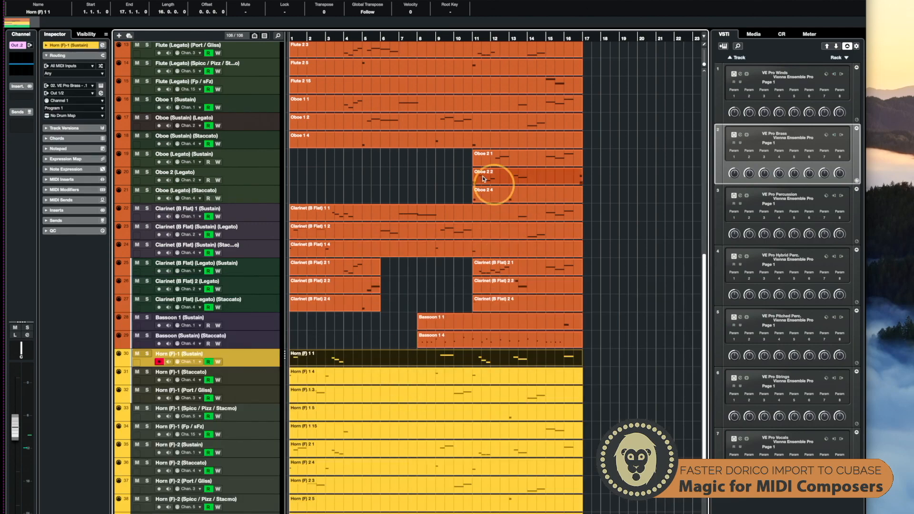
{"action": "scroll", "coordinate": [508, 286], "scroll_direction": "up", "scroll_amount": 10}
{"action": "scroll", "coordinate": [509, 286], "scroll_direction": "down", "scroll_amount": 6}
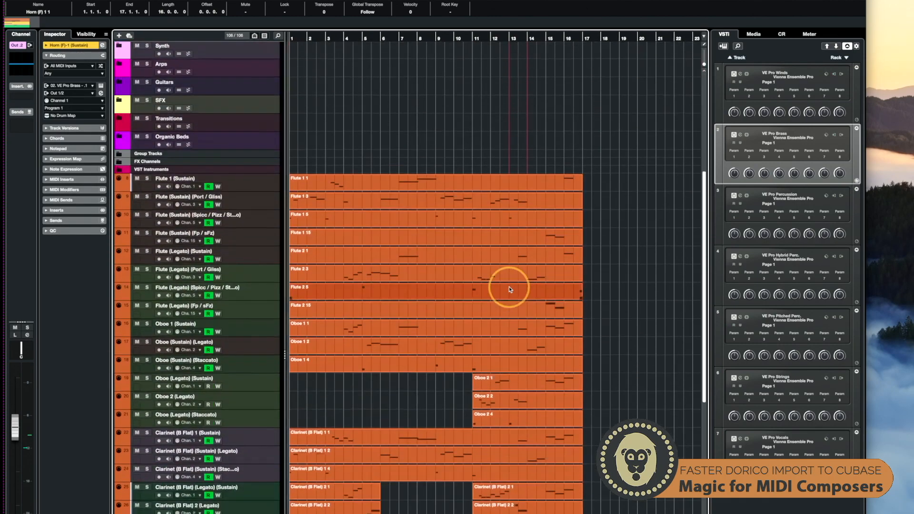
Open the Project Logical Editor and load the Connect IO - Horn 1 preset from the Dorico Workflow presets.
{"action": "scroll", "coordinate": [509, 288], "scroll_direction": "down", "scroll_amount": 1}
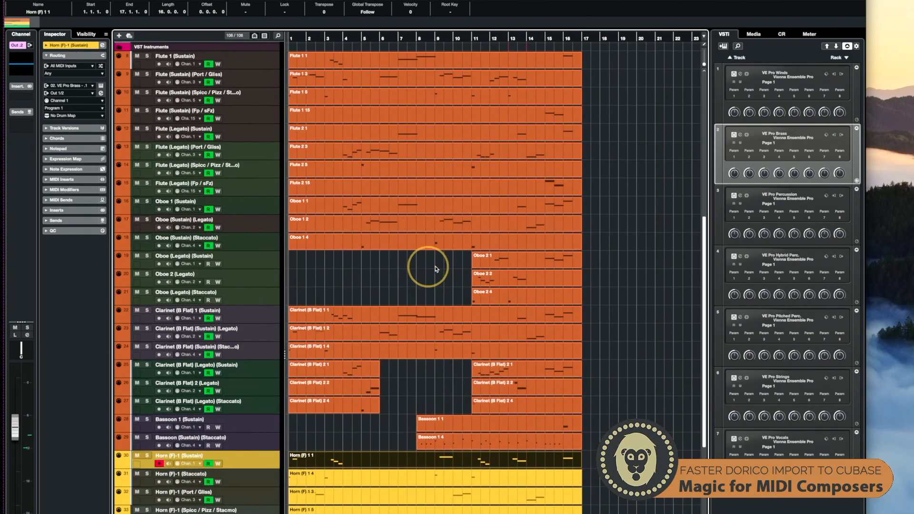
{"action": "scroll", "coordinate": [246, 272], "scroll_direction": "up", "scroll_amount": 5}
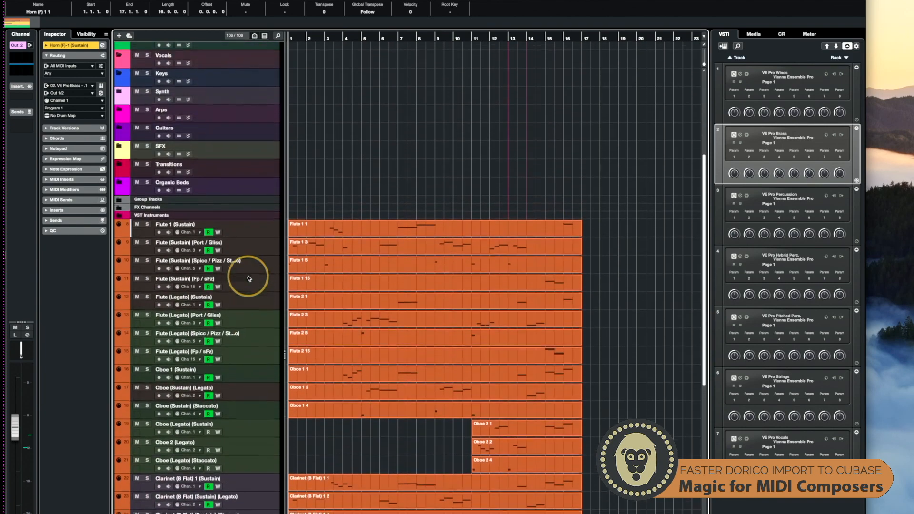
{"action": "scroll", "coordinate": [246, 276], "scroll_direction": "down", "scroll_amount": 8}
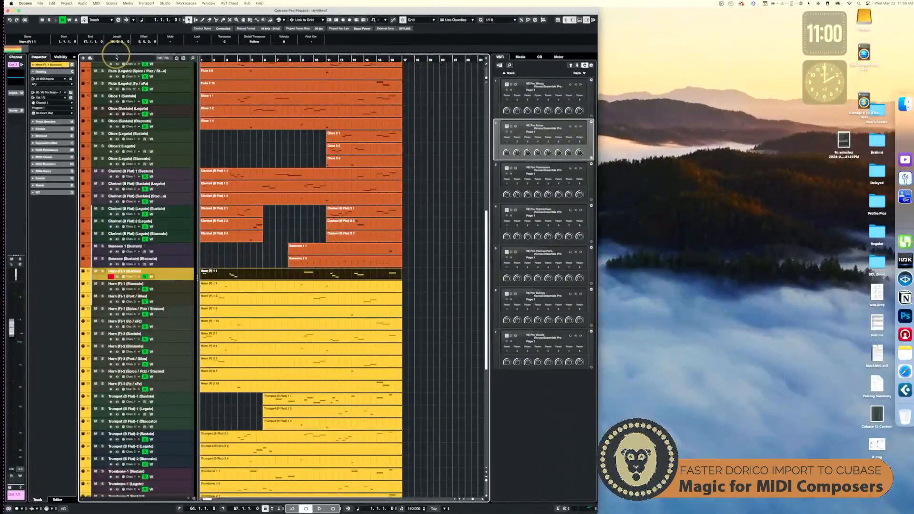
{"action": "left_click", "coordinate": [66, 4]}
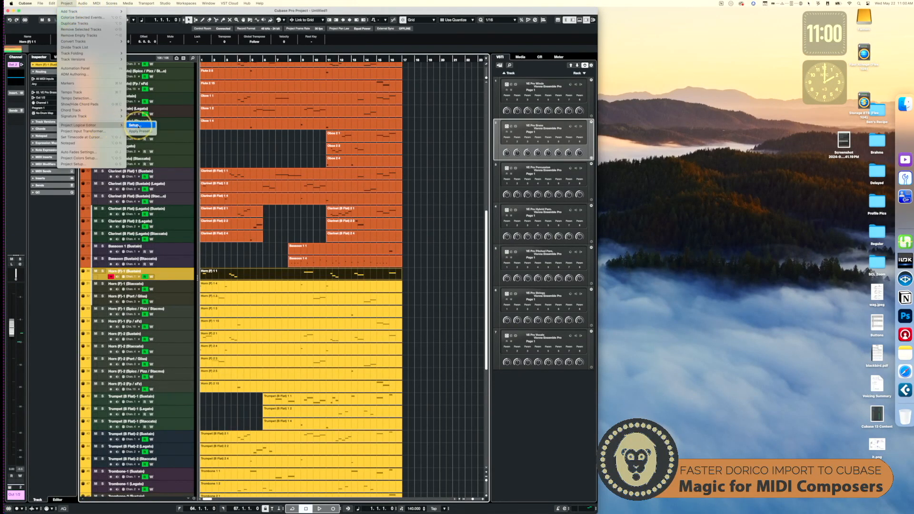
{"action": "left_click", "coordinate": [139, 126]}
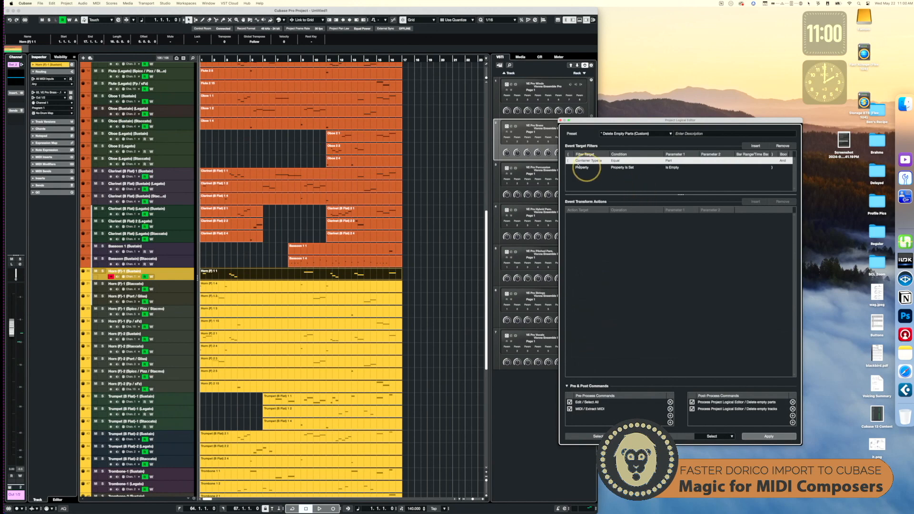
{"action": "left_click", "coordinate": [627, 134]}
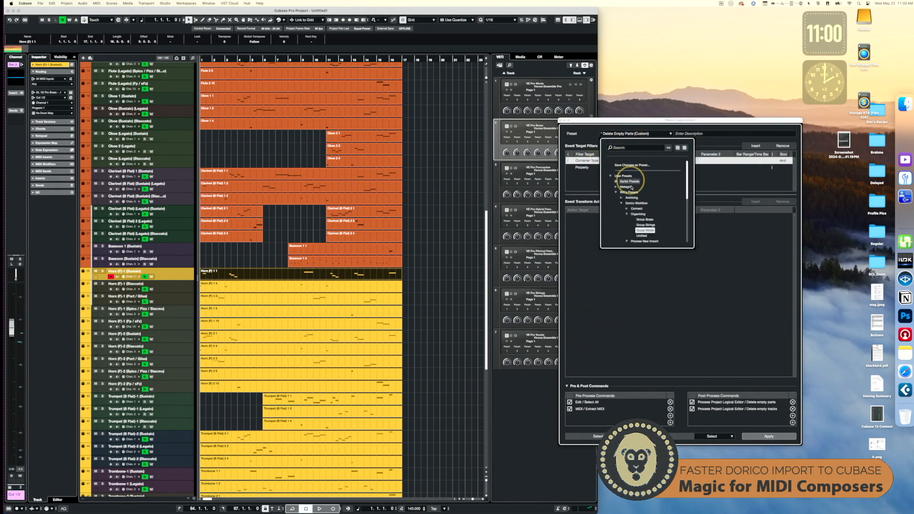
{"action": "left_click", "coordinate": [627, 208]}
{"action": "scroll", "coordinate": [663, 228], "scroll_direction": "down", "scroll_amount": 1}
{"action": "scroll", "coordinate": [663, 228], "scroll_direction": "down", "scroll_amount": 3}
{"action": "left_click", "coordinate": [660, 180]}
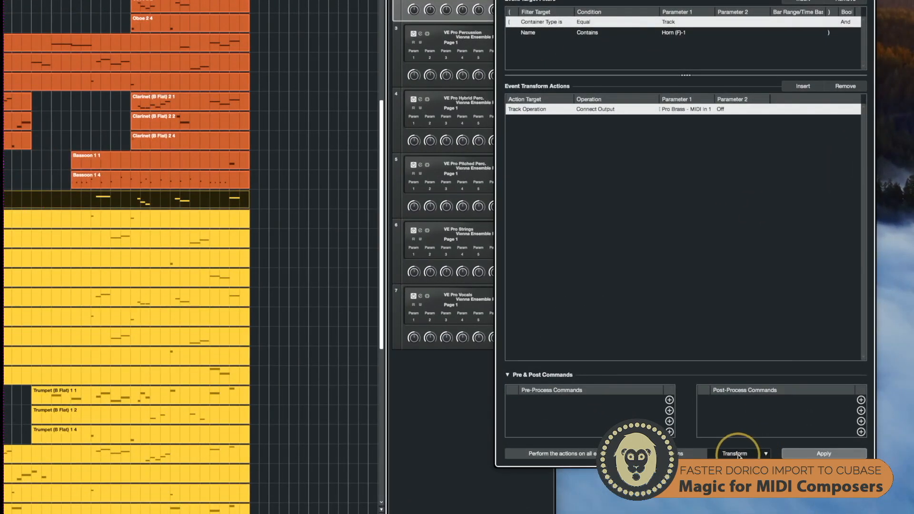
Examine the function, output port and channel choices of the Connect IO - Horn 1 preset without changing them.
{"action": "left_click", "coordinate": [736, 454]}
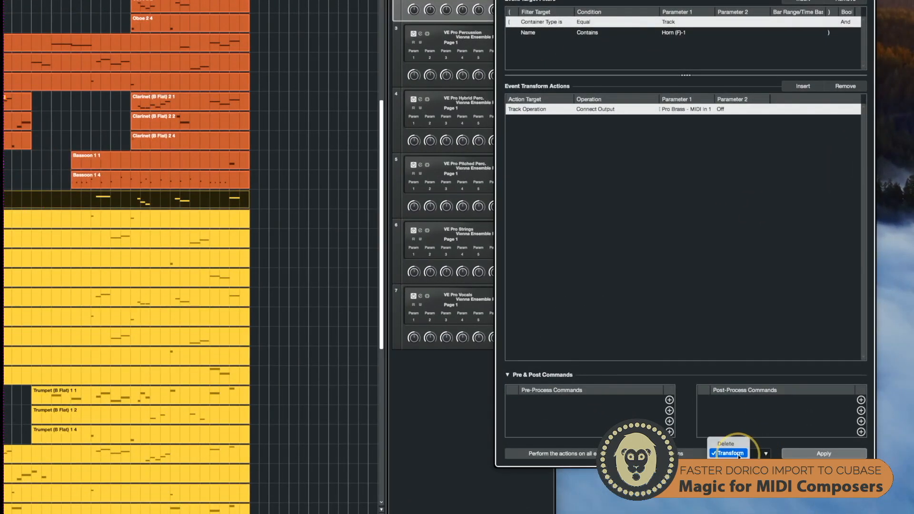
{"action": "left_click", "coordinate": [683, 447]}
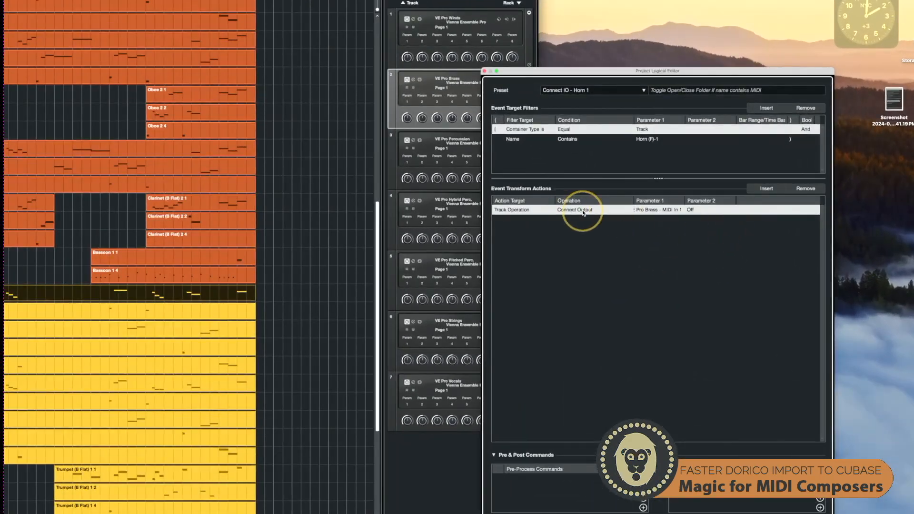
{"action": "left_click", "coordinate": [667, 211]}
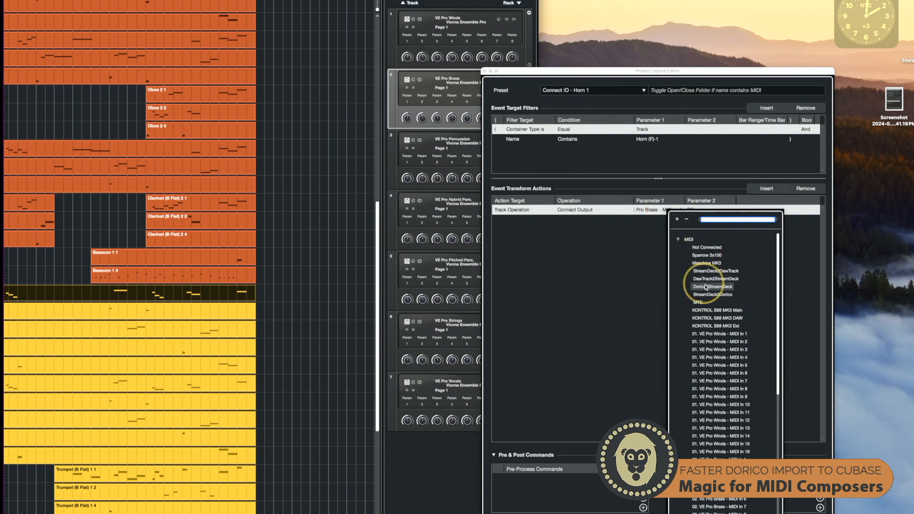
{"action": "scroll", "coordinate": [731, 354], "scroll_direction": "down", "scroll_amount": 5}
{"action": "scroll", "coordinate": [731, 354], "scroll_direction": "down", "scroll_amount": 12}
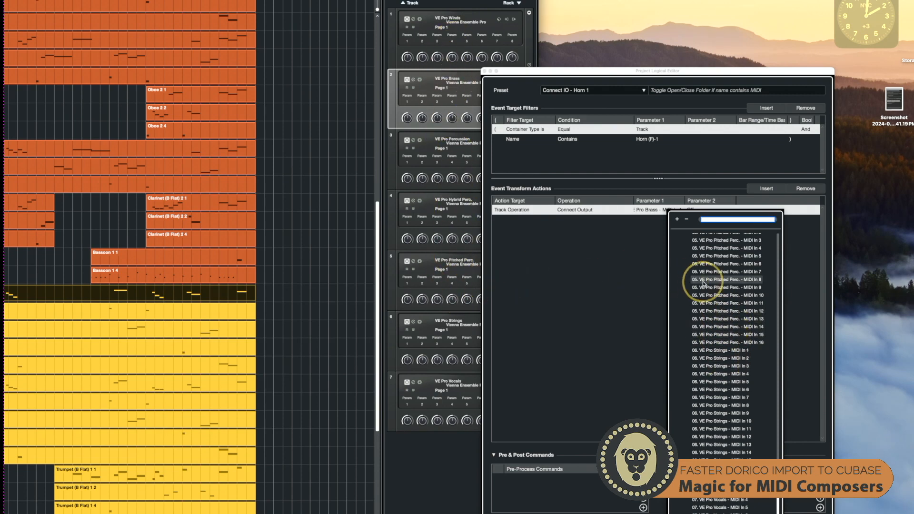
{"action": "left_click", "coordinate": [602, 286]}
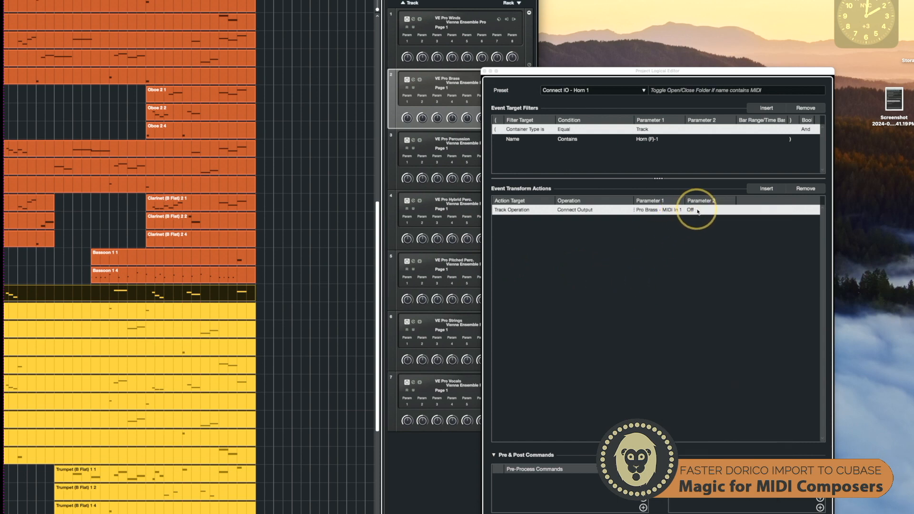
{"action": "left_click", "coordinate": [697, 210]}
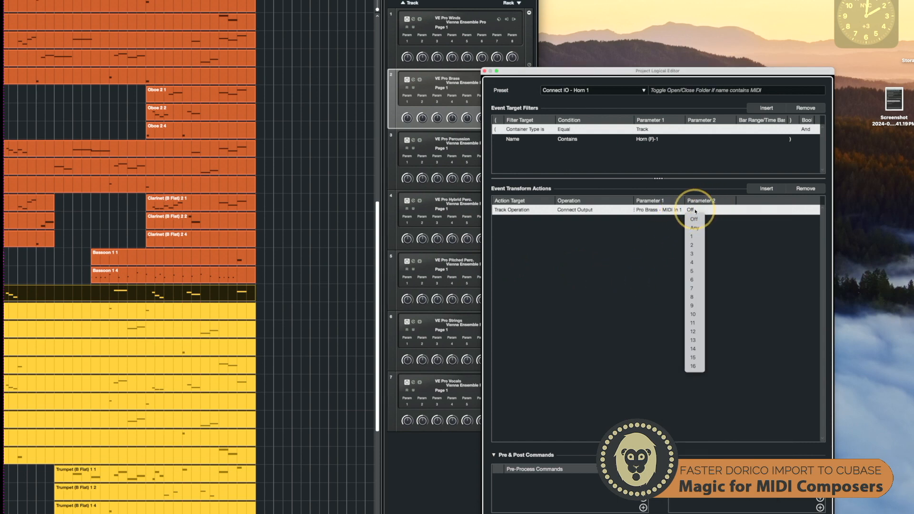
{"action": "left_click", "coordinate": [633, 285]}
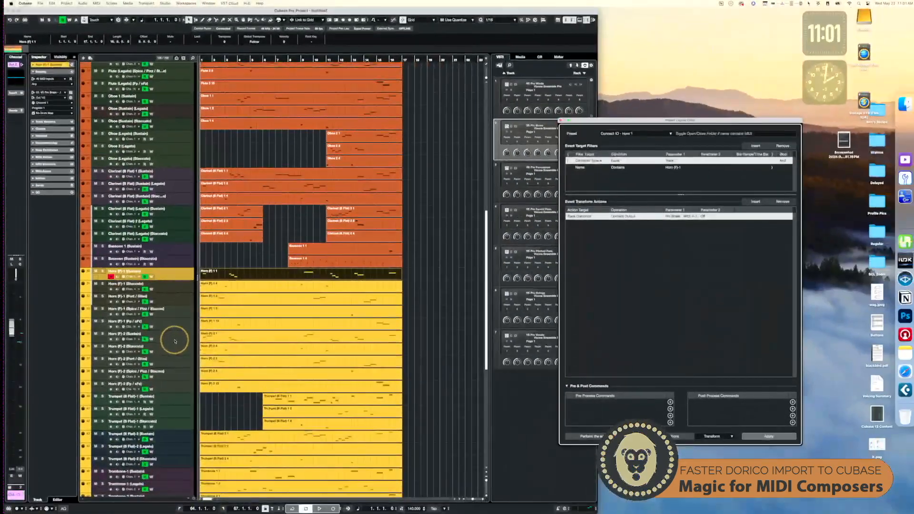
Load the Rename Horn (F)-1 preset from the Renaming folder of the Dorico Workflow presets.
{"action": "left_click", "coordinate": [270, 339]}
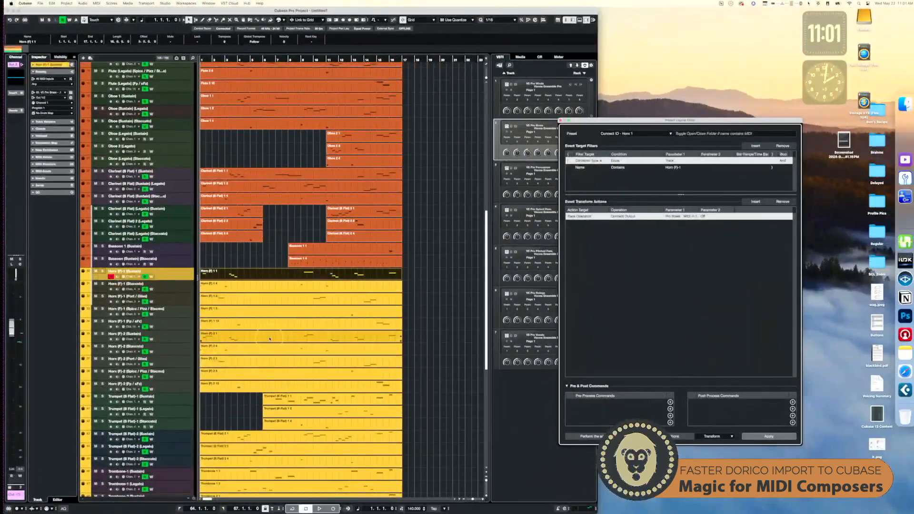
{"action": "left_click", "coordinate": [483, 291]}
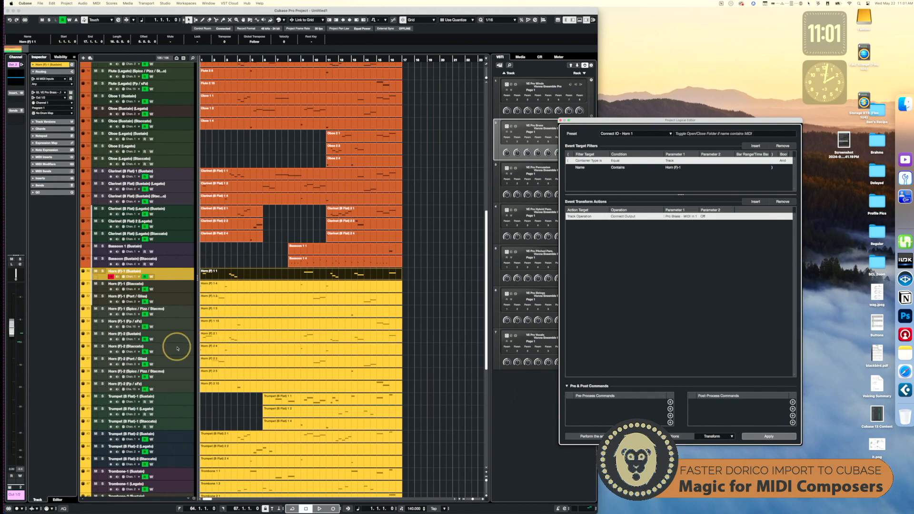
{"action": "scroll", "coordinate": [177, 349], "scroll_direction": "down", "scroll_amount": 5}
{"action": "scroll", "coordinate": [177, 349], "scroll_direction": "down", "scroll_amount": 3}
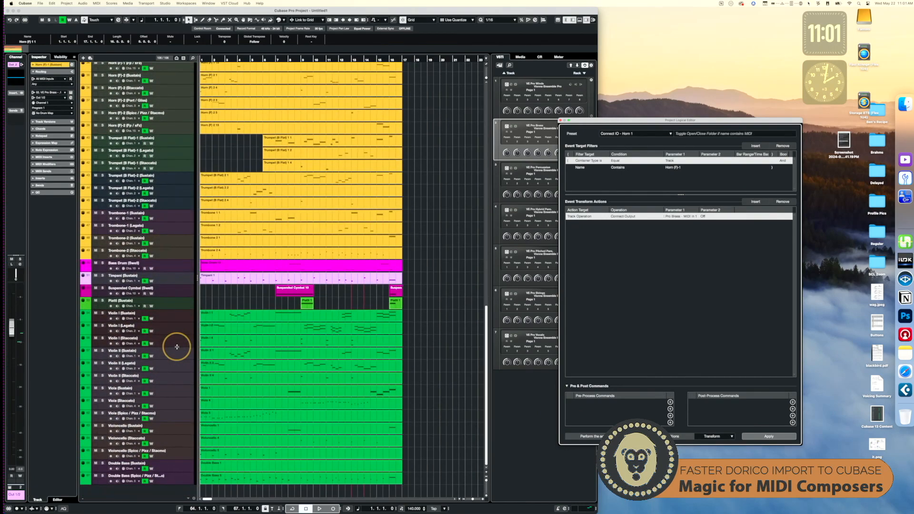
{"action": "scroll", "coordinate": [176, 347], "scroll_direction": "up", "scroll_amount": 10}
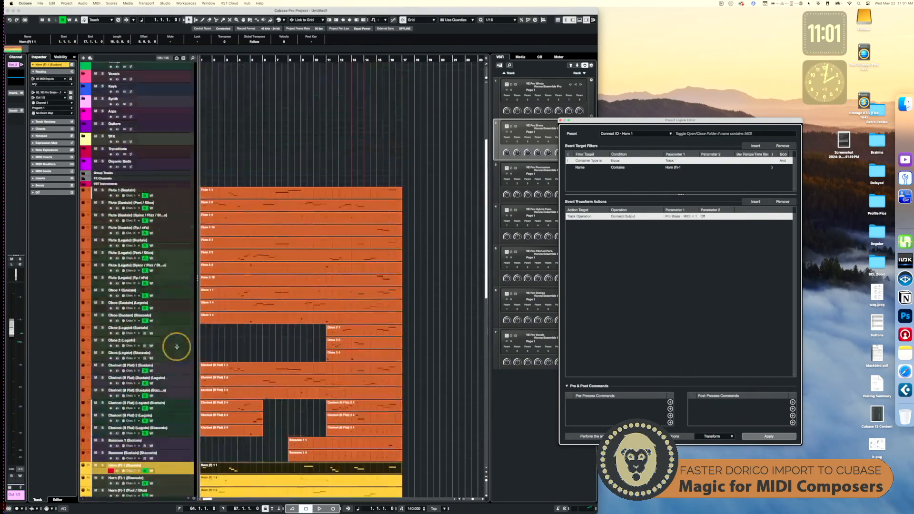
{"action": "left_click", "coordinate": [646, 134]}
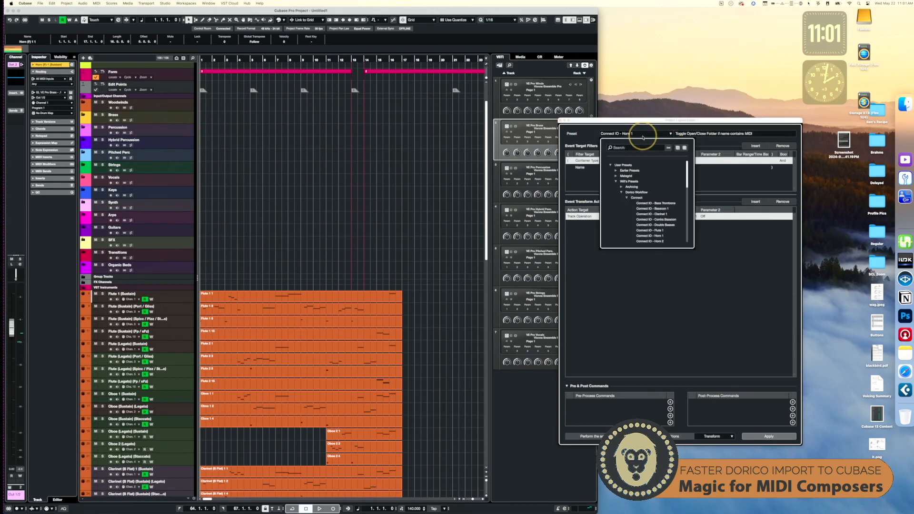
{"action": "left_click", "coordinate": [627, 199]}
{"action": "left_click", "coordinate": [627, 214]}
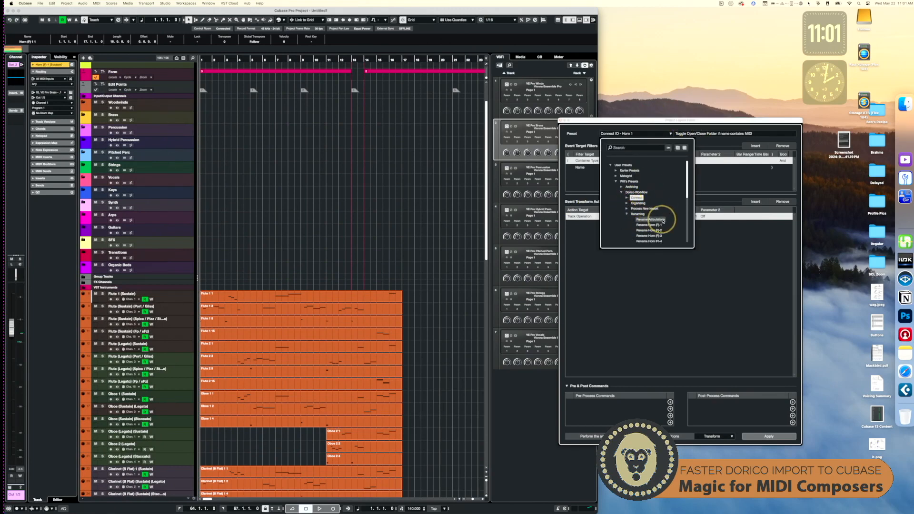
{"action": "scroll", "coordinate": [654, 238], "scroll_direction": "down", "scroll_amount": 3}
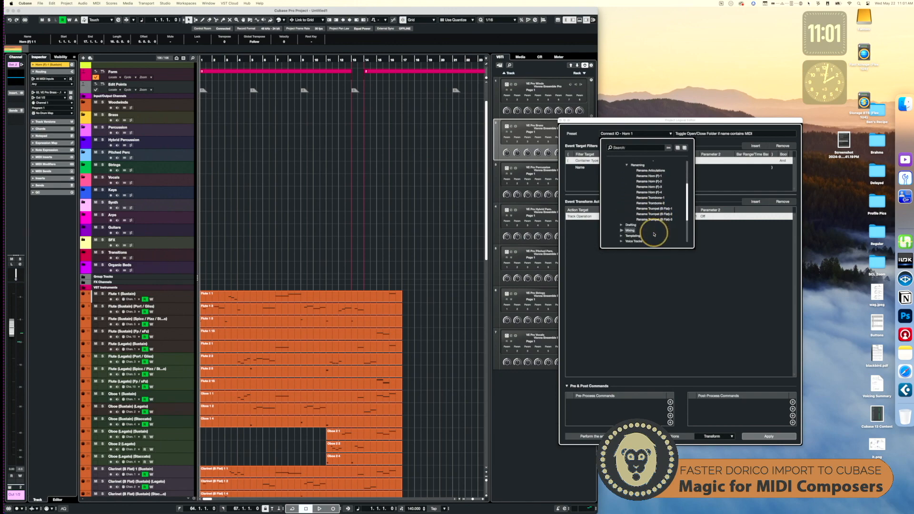
{"action": "left_click", "coordinate": [654, 177]}
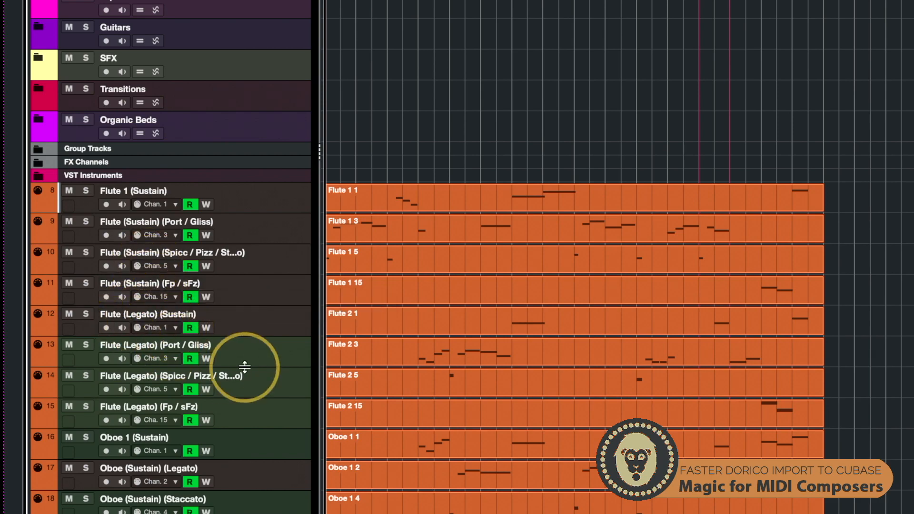
Close the Project Logical Editor and undo the track processing and MIDI import back to the empty template.
{"action": "scroll", "coordinate": [241, 372], "scroll_direction": "down", "scroll_amount": 5}
{"action": "scroll", "coordinate": [244, 366], "scroll_direction": "down", "scroll_amount": 10}
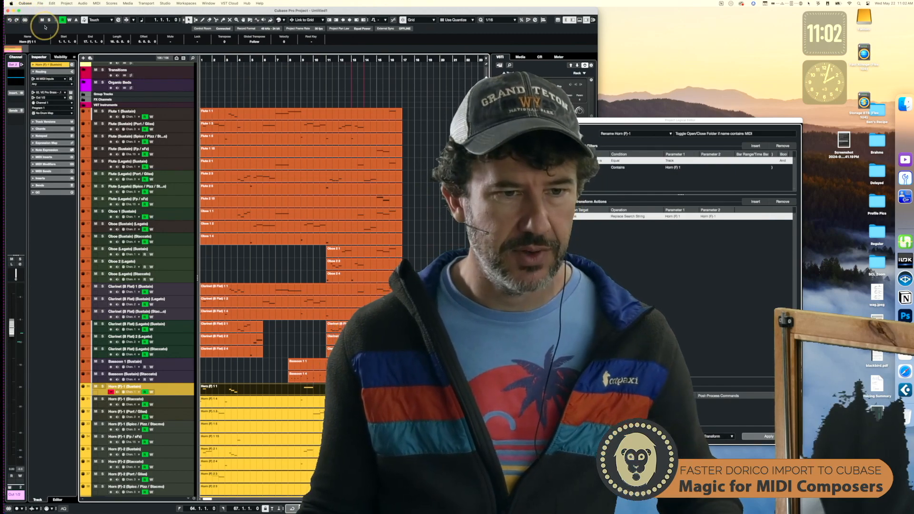
{"action": "left_click", "coordinate": [397, 63]}
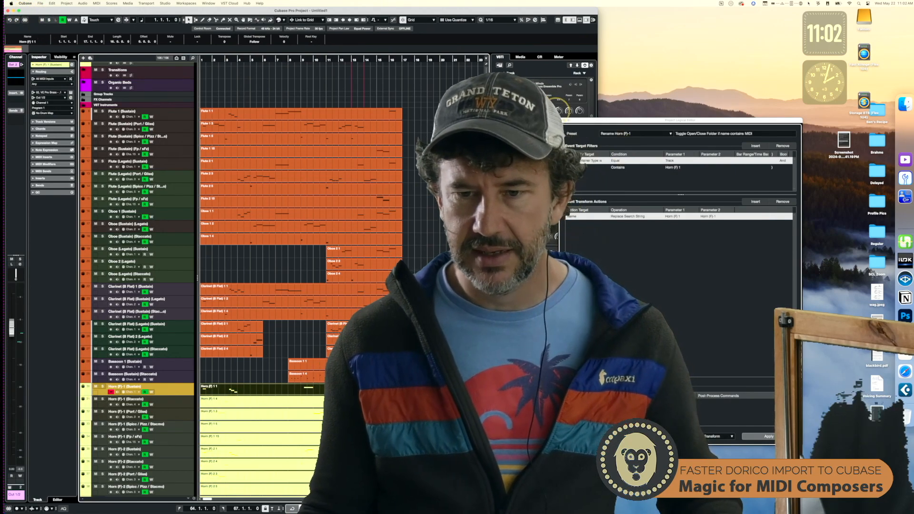
{"action": "left_click", "coordinate": [561, 121]}
{"action": "key", "text": "super+z"}
{"action": "key", "text": "super+z"}
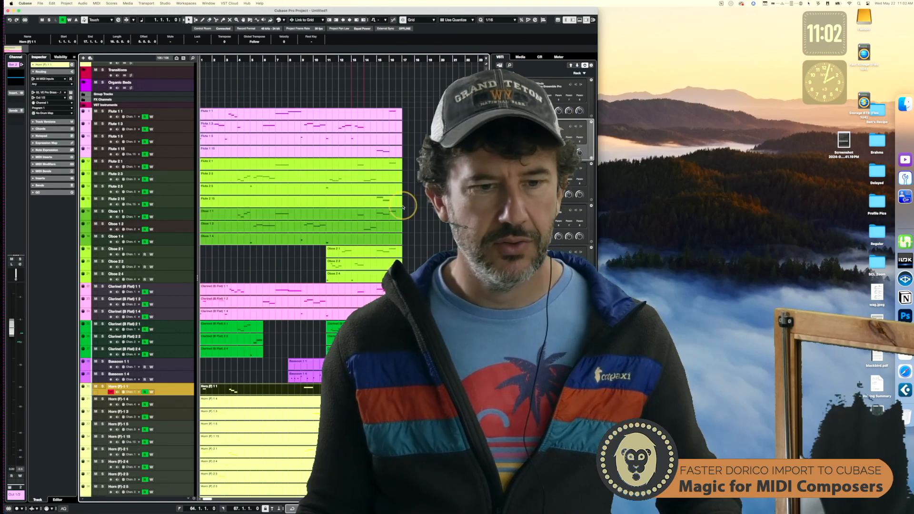
{"action": "key", "text": "super+z"}
{"action": "key", "text": "super+z"}
{"action": "key", "text": "super+z"}
{"action": "key", "text": "super+z"}
{"action": "key", "text": "super+z"}
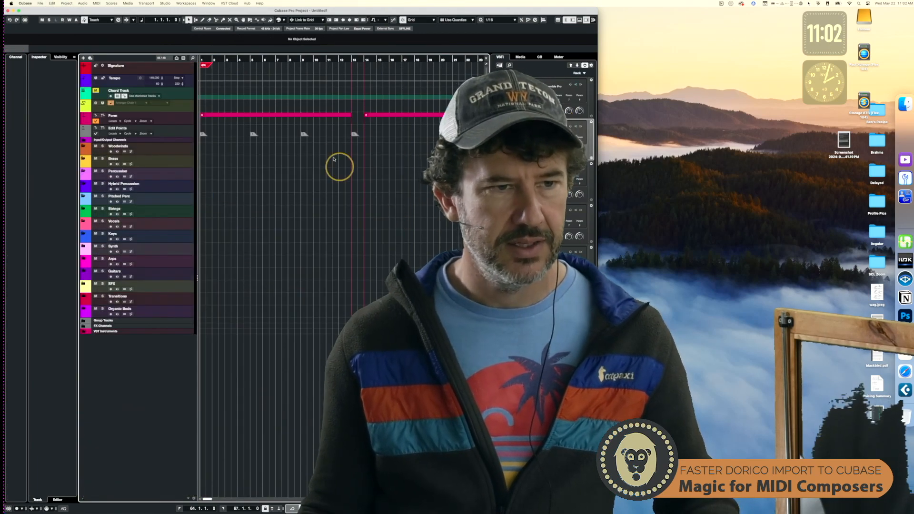
Import the Dorico score's MIDI file into the current project, declining to create a new project.
{"action": "left_click", "coordinate": [41, 3]}
{"action": "mouse_move", "coordinate": [71, 92]}
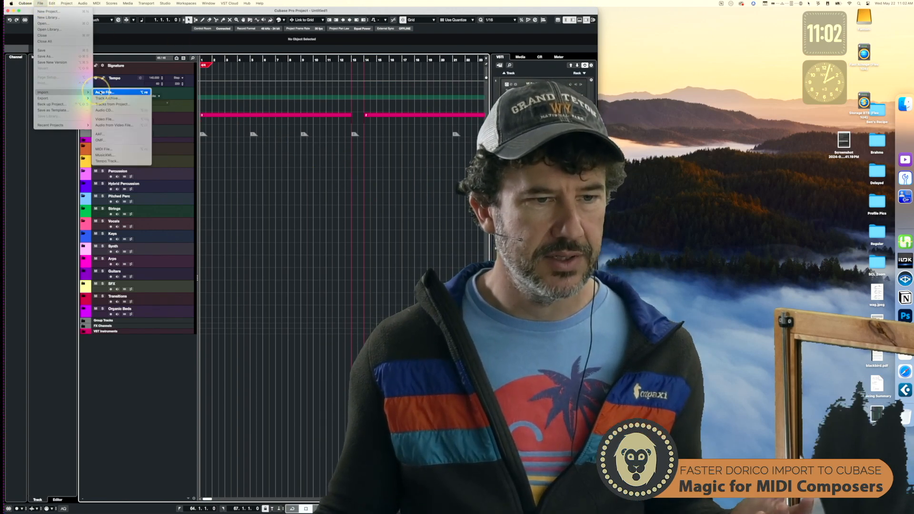
{"action": "left_click", "coordinate": [117, 148]}
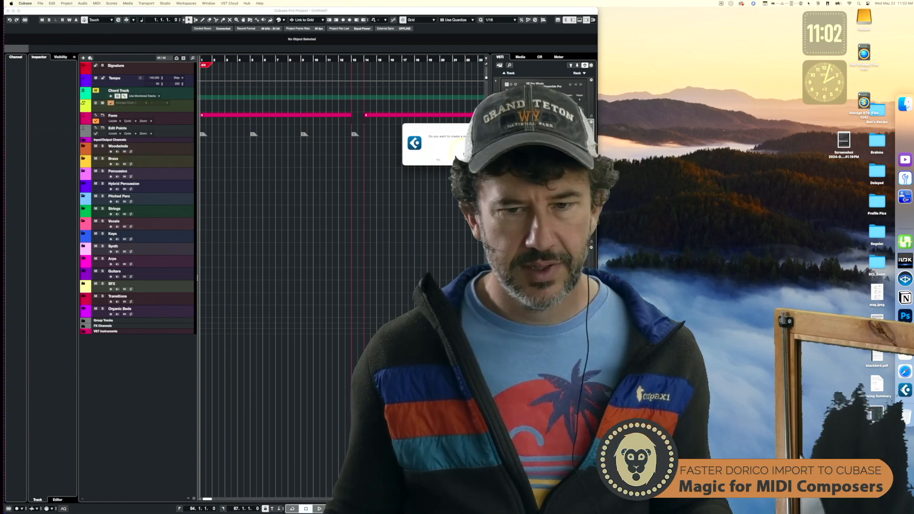
{"action": "left_click", "coordinate": [438, 160]}
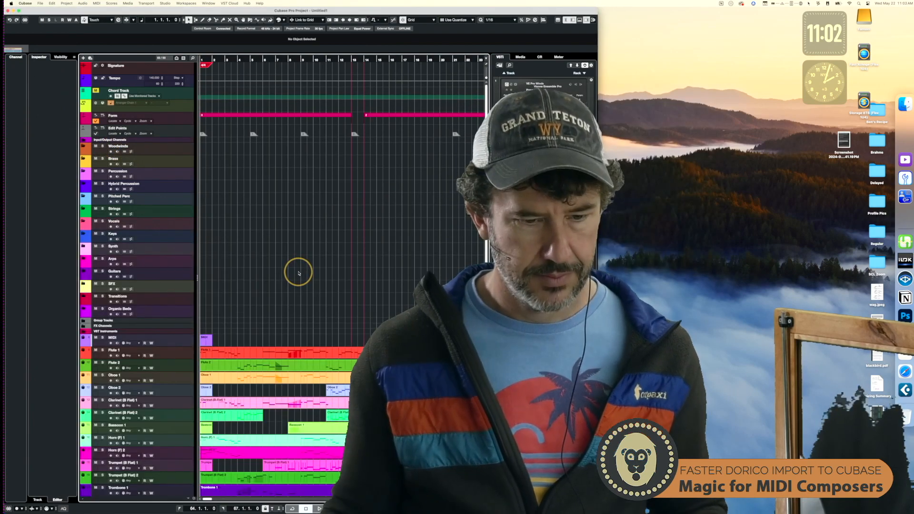
{"action": "scroll", "coordinate": [293, 255], "scroll_direction": "down", "scroll_amount": 10}
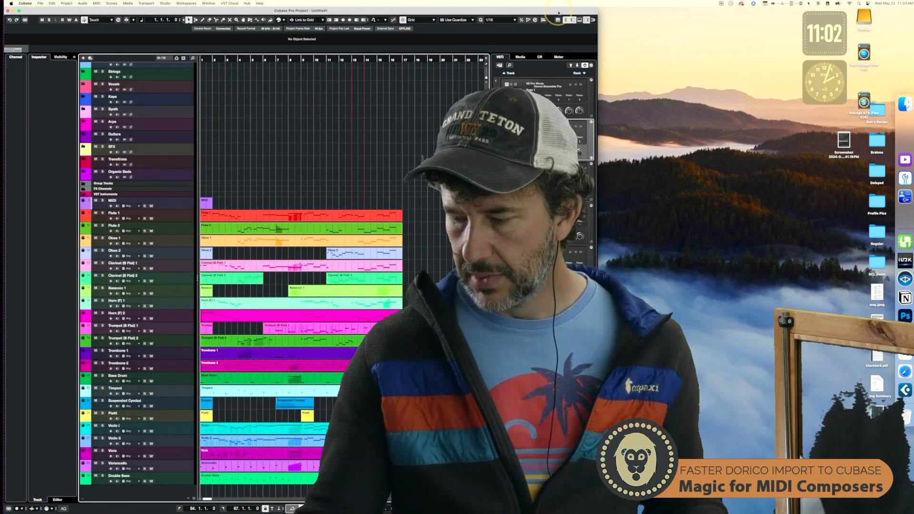
Return to the project window, select all imported parts and dissolve them into separate channels.
{"action": "left_click", "coordinate": [621, 56]}
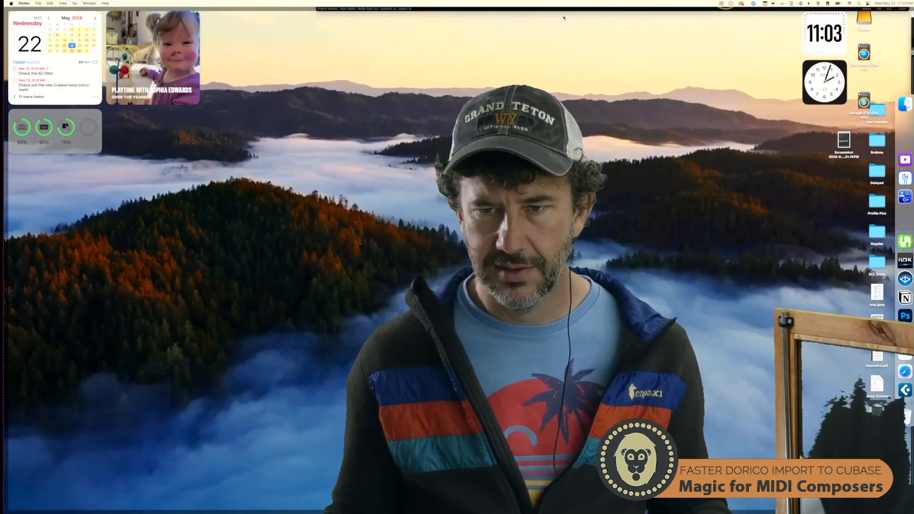
{"action": "left_click", "coordinate": [558, 70]}
{"action": "left_click", "coordinate": [506, 17]}
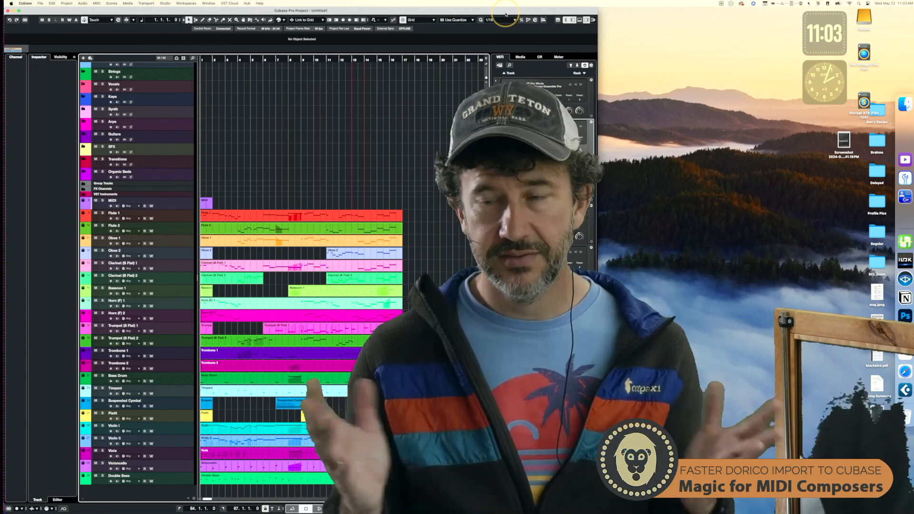
{"action": "key", "text": "Delete"}
{"action": "key", "text": "super+a"}
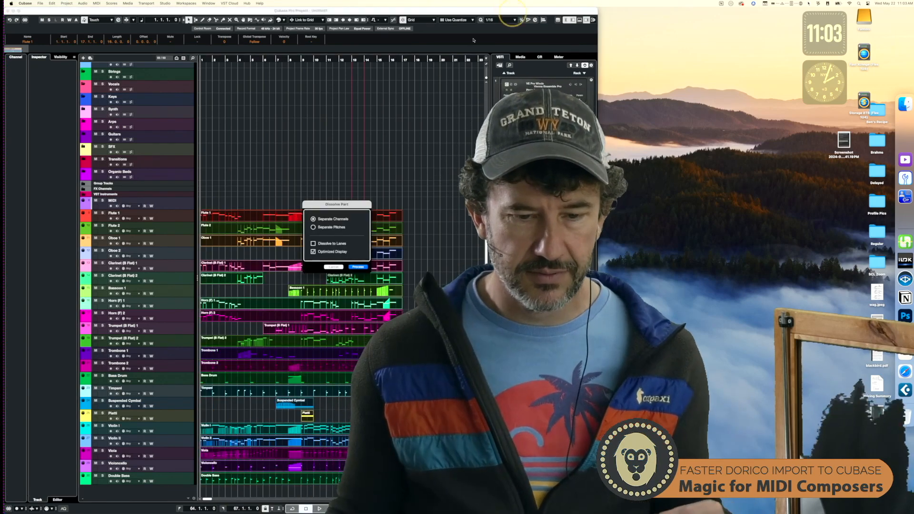
{"action": "left_click", "coordinate": [313, 251]}
{"action": "left_click", "coordinate": [356, 268]}
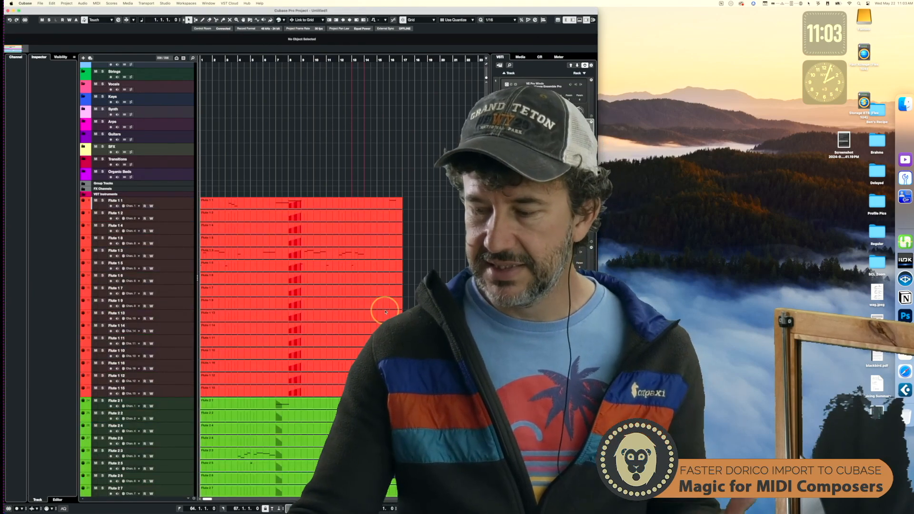
Run the import macro to remove empty parts and tracks and rename and recolour the dissolved tracks, and look over all sections.
{"action": "key", "text": "Delete"}
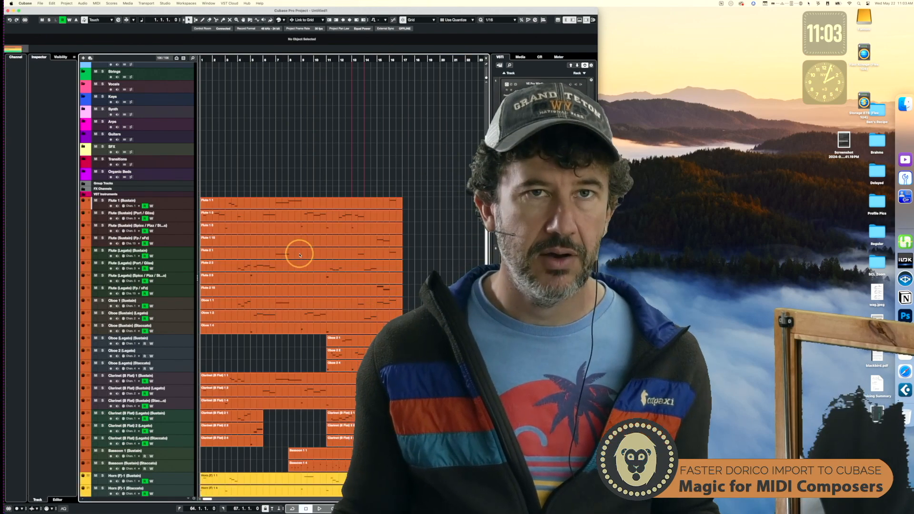
{"action": "scroll", "coordinate": [300, 256], "scroll_direction": "down", "scroll_amount": 10}
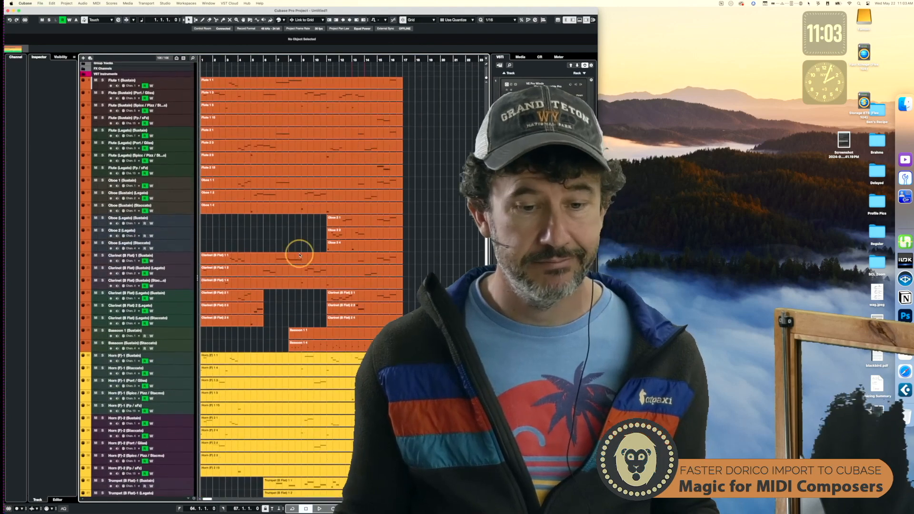
{"action": "scroll", "coordinate": [300, 256], "scroll_direction": "down", "scroll_amount": 5}
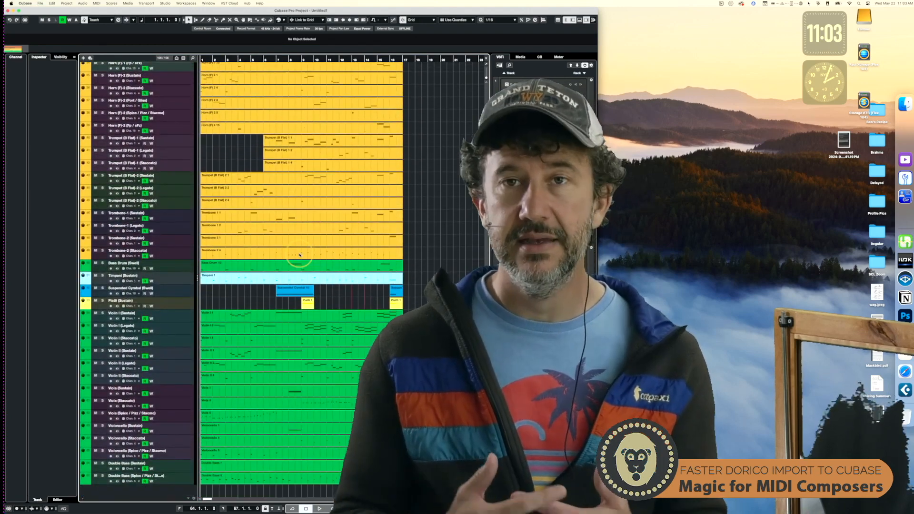